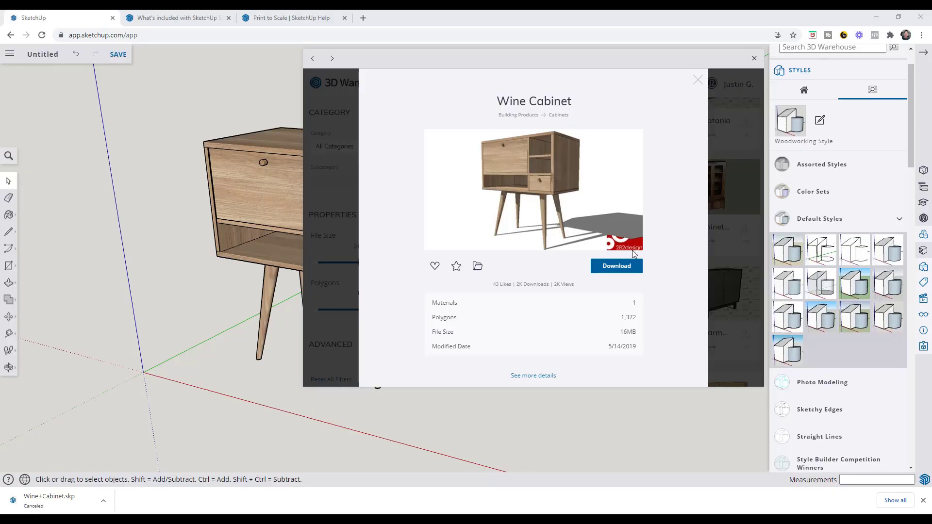
# Step: Close the Wine Cabinet details, the 3D Warehouse window and the browser's download bar to clear the modeling area
pyautogui.click(697, 79)
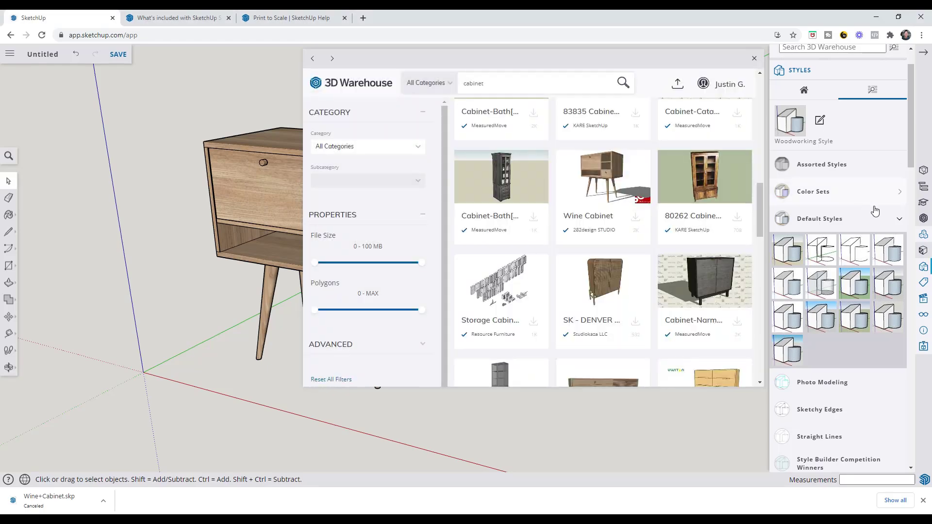
pyautogui.click(924, 220)
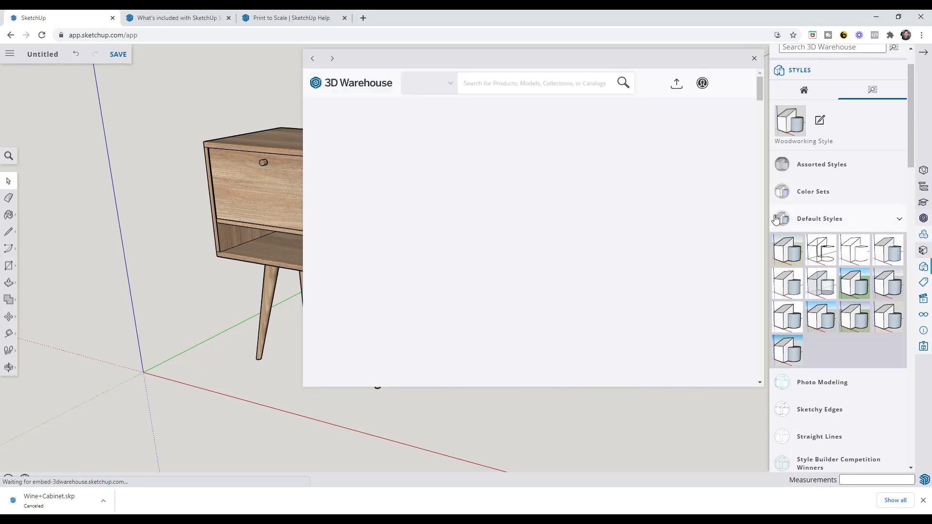
pyautogui.click(754, 59)
pyautogui.scroll(2, 321, 214)
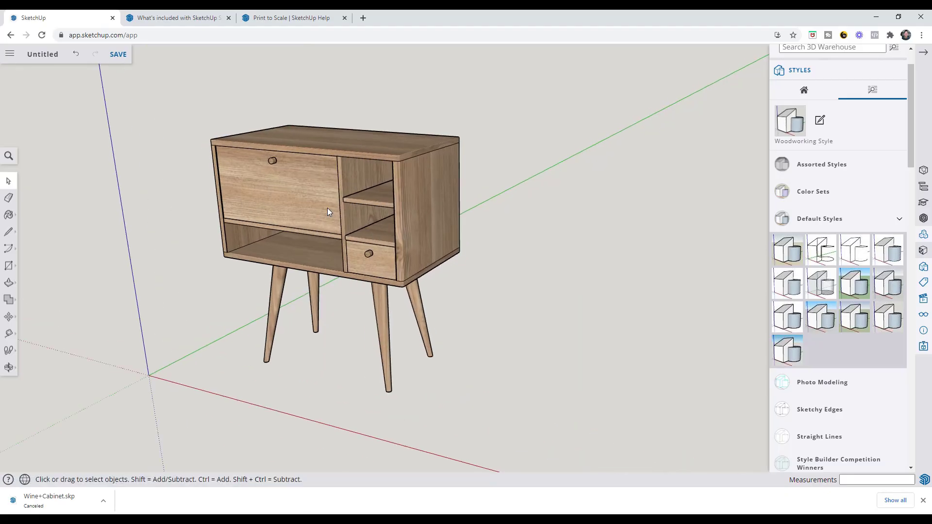
pyautogui.moveTo(327, 208); pyautogui.dragTo(329, 206, button='middle')
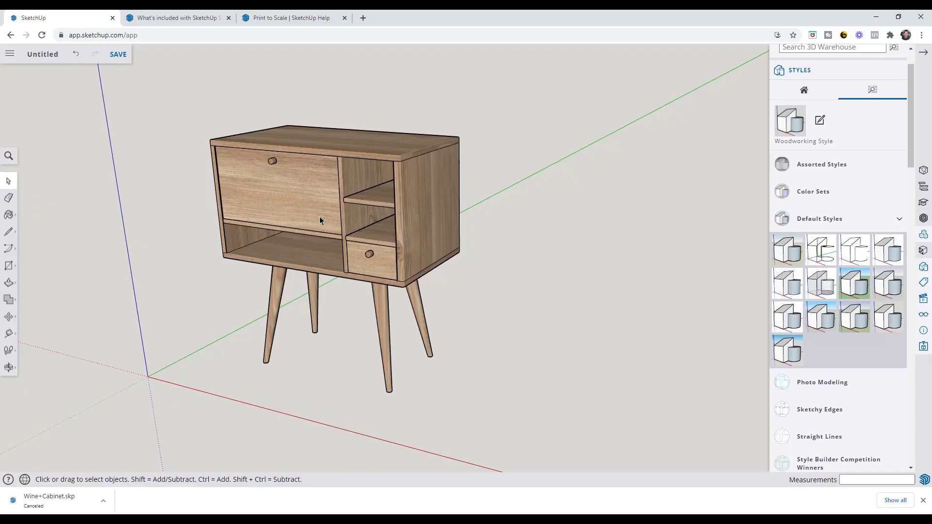
pyautogui.moveTo(319, 221); pyautogui.dragTo(338, 281, button='middle')
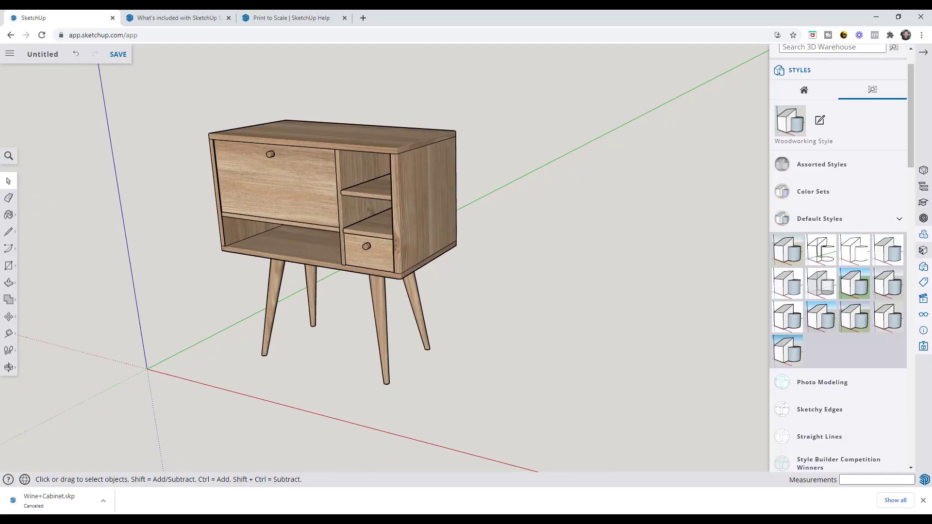
pyautogui.click(923, 500)
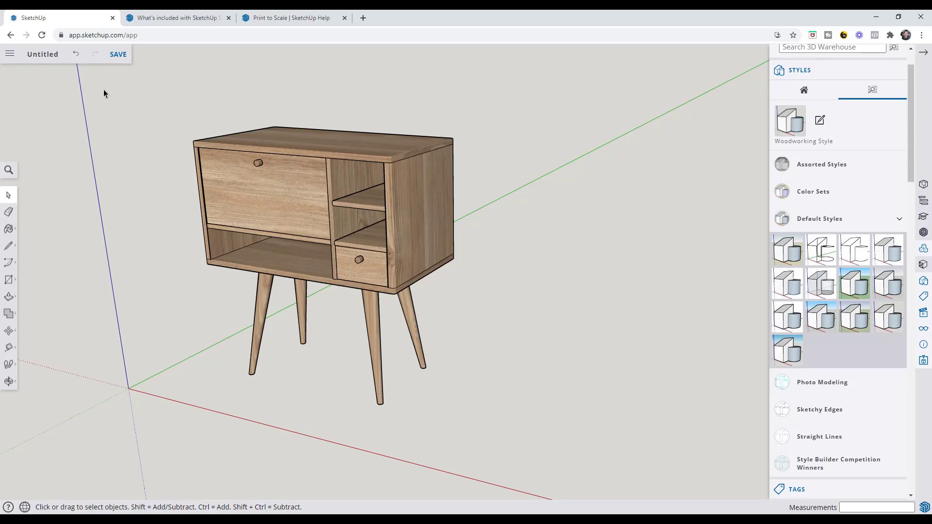
# Step: Open the print preview, set the print mode to Current View and turn off the white background
pyautogui.click(10, 56)
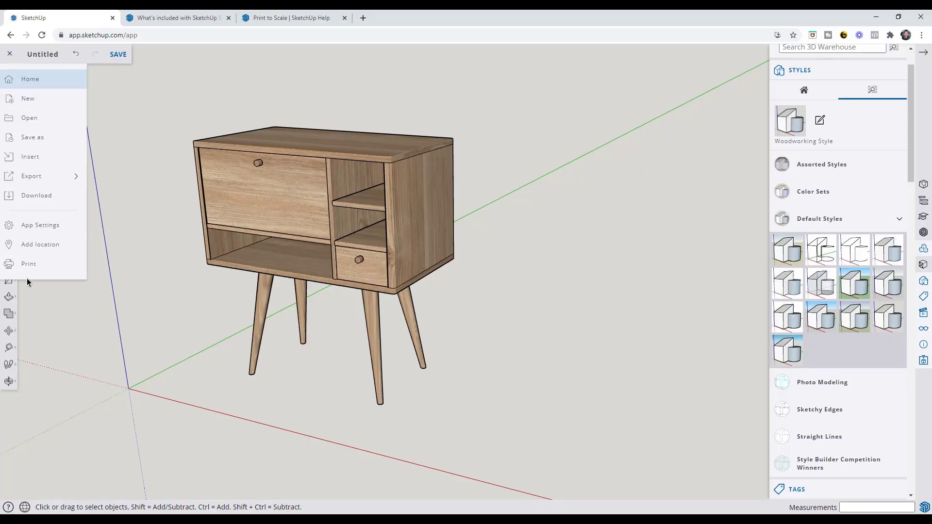
pyautogui.click(35, 265)
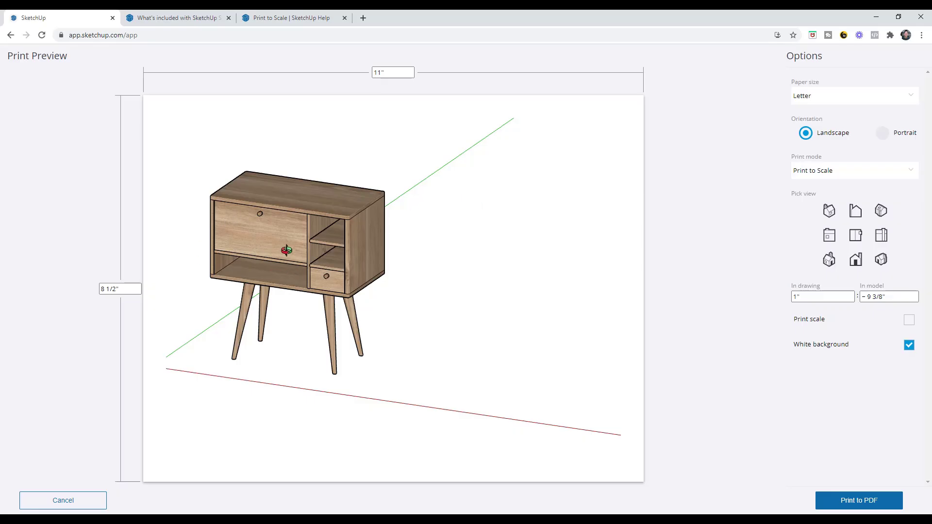
pyautogui.click(827, 171)
pyautogui.click(816, 187)
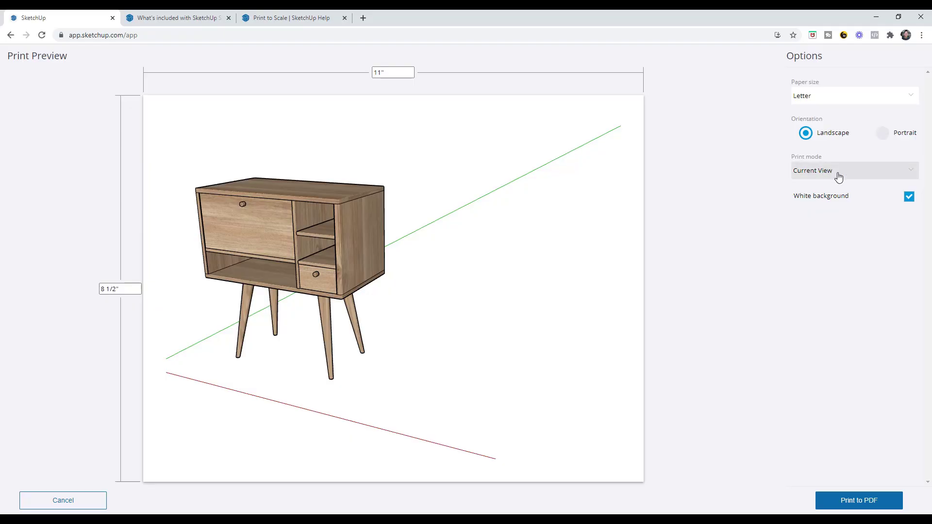
pyautogui.click(908, 197)
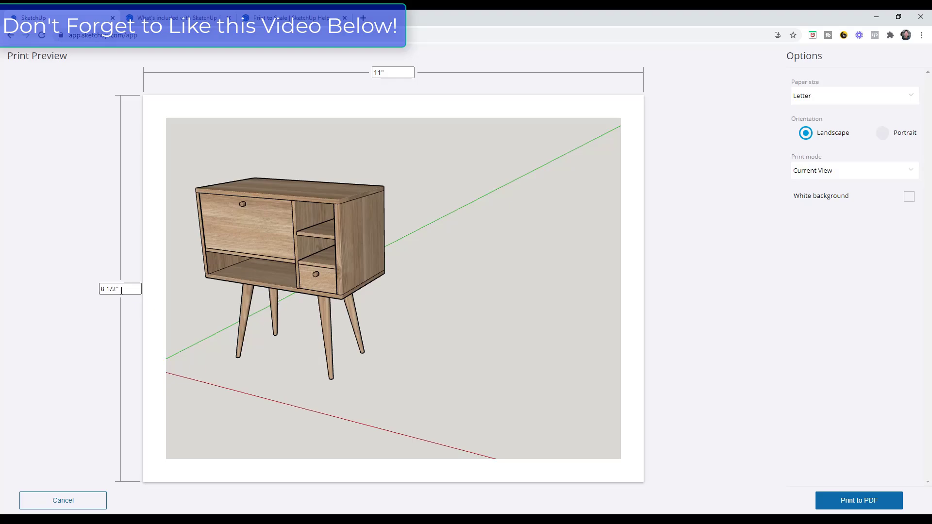
# Step: Check the available paper sizes, keep Letter and set the page orientation to Portrait
pyautogui.click(839, 102)
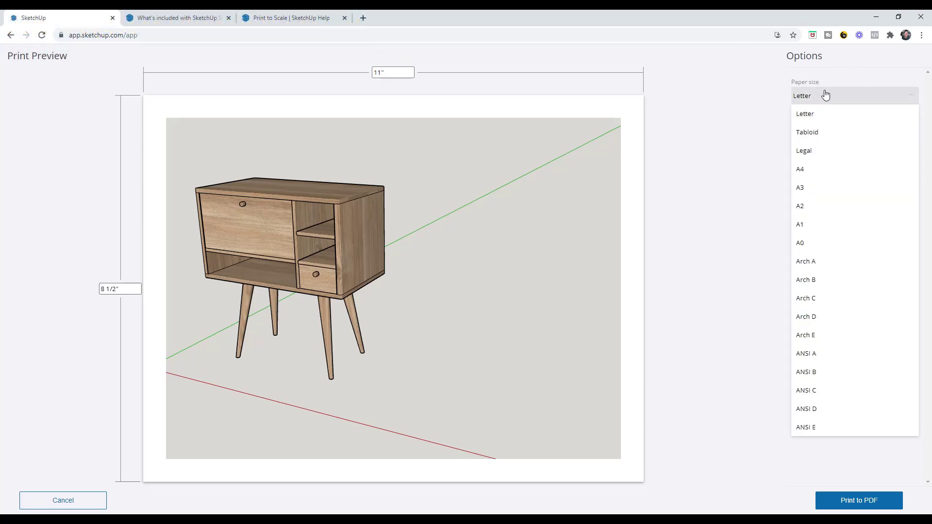
pyautogui.click(824, 95)
pyautogui.click(806, 136)
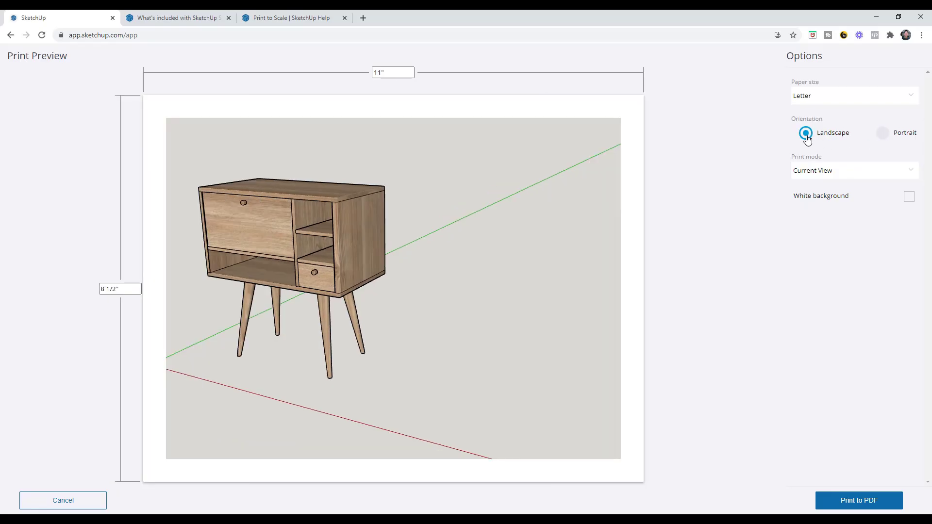
pyautogui.click(881, 134)
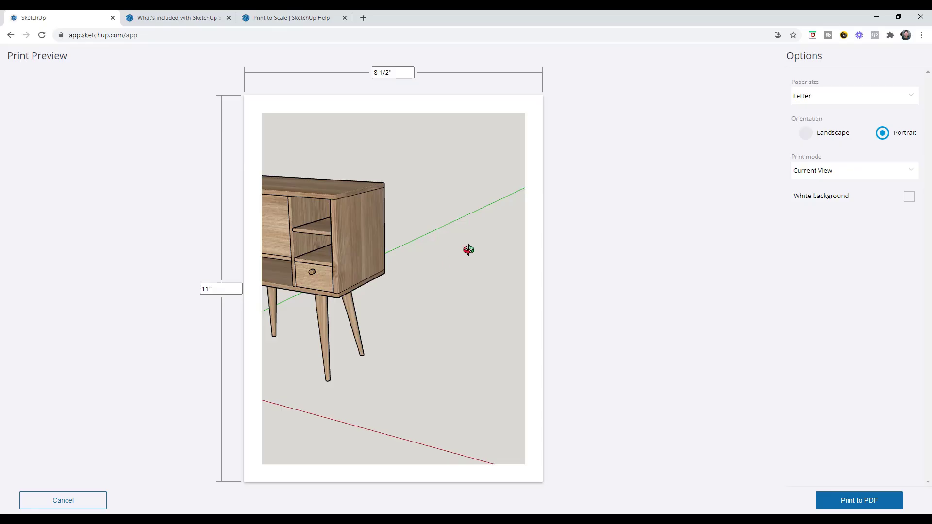
# Step: Fit the whole cabinet within the portrait page and turn the white background back on
pyautogui.scroll(-3, 447, 249)
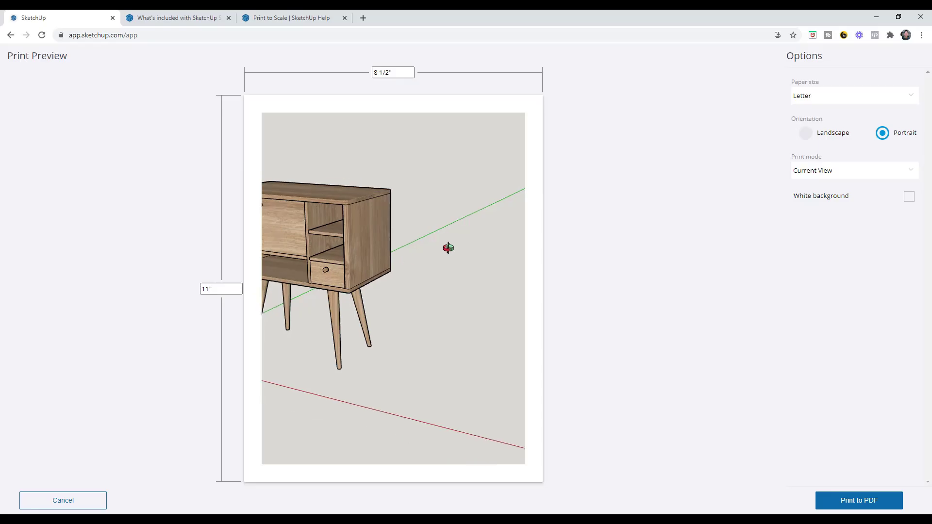
pyautogui.scroll(-3, 456, 229)
pyautogui.scroll(2, 282, 202)
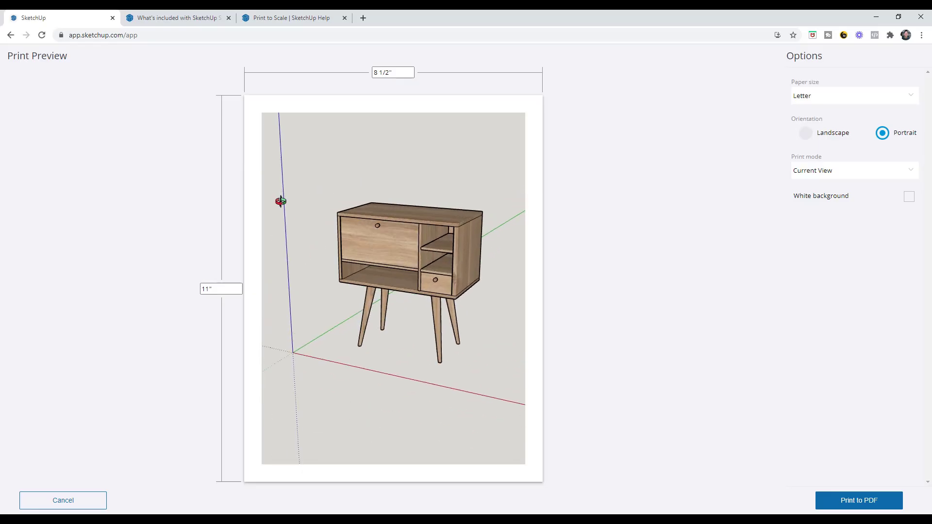
pyautogui.scroll(3, 419, 267)
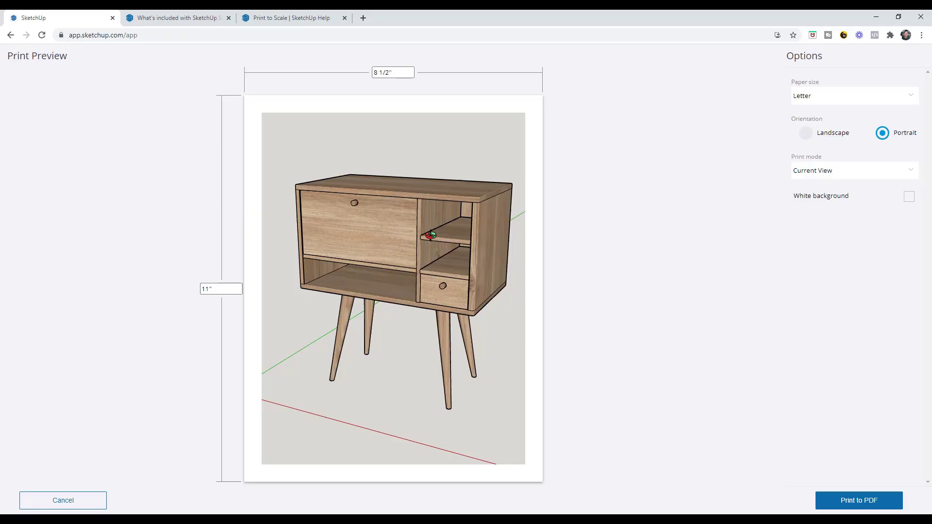
pyautogui.scroll(1, 430, 236)
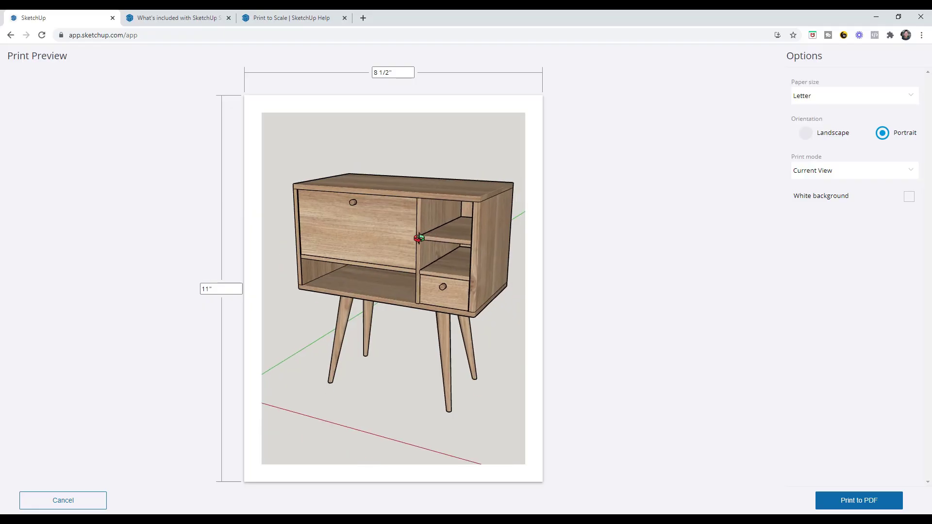
pyautogui.moveTo(407, 232)
pyautogui.keyDown('shift'); pyautogui.mouseDown(button='middle')
pyautogui.moveTo(401, 248)
pyautogui.moveTo(383, 240)
pyautogui.moveTo(399, 240)
pyautogui.mouseUp(button='middle'); pyautogui.keyUp('shift')
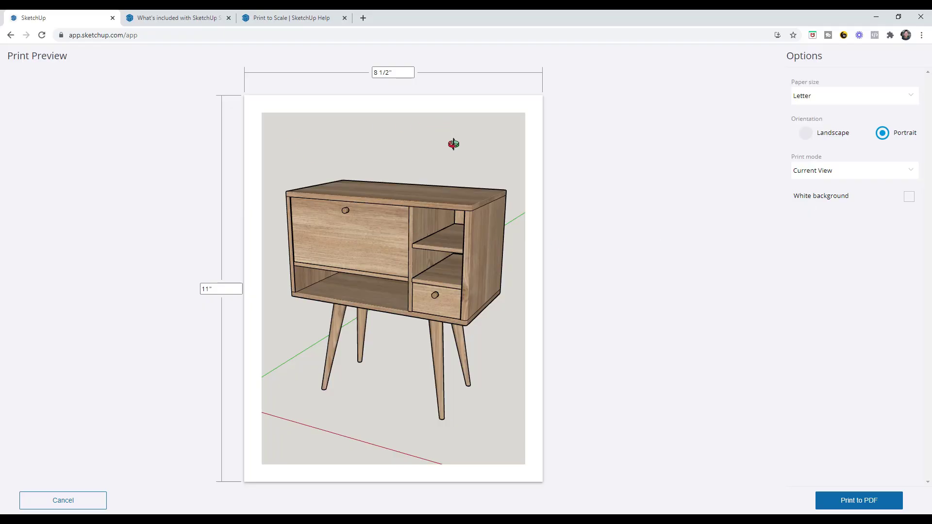
pyautogui.click(909, 197)
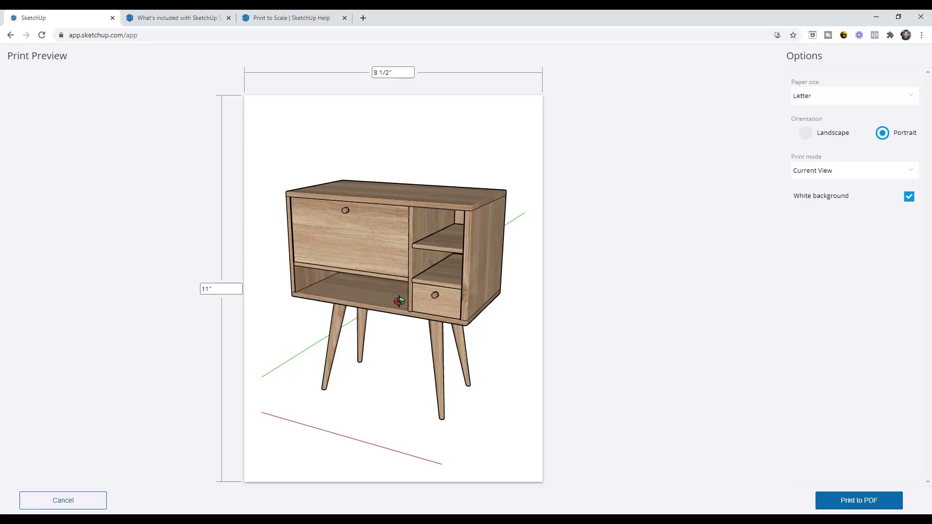
# Step: Leave the print preview and place a dimension for the depth of the cabinet's top along its side edge
pyautogui.click(76, 500)
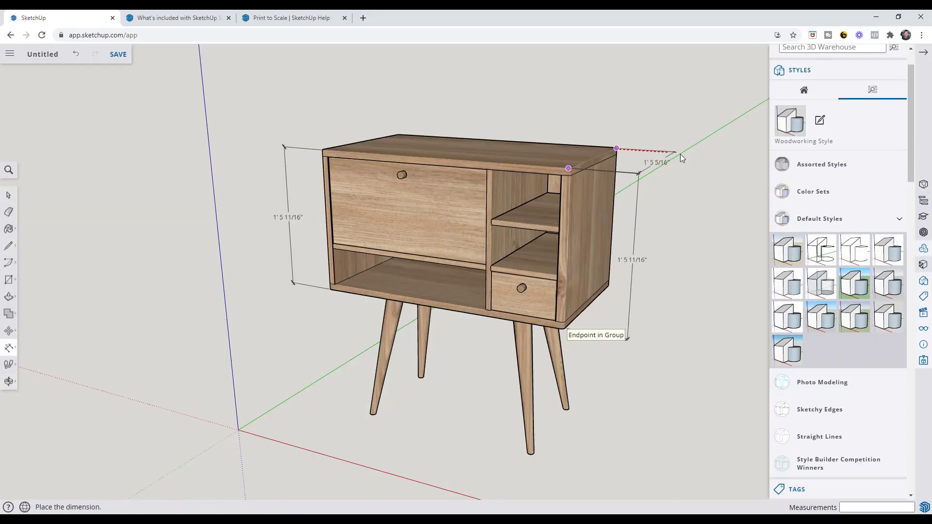
pyautogui.click(680, 154)
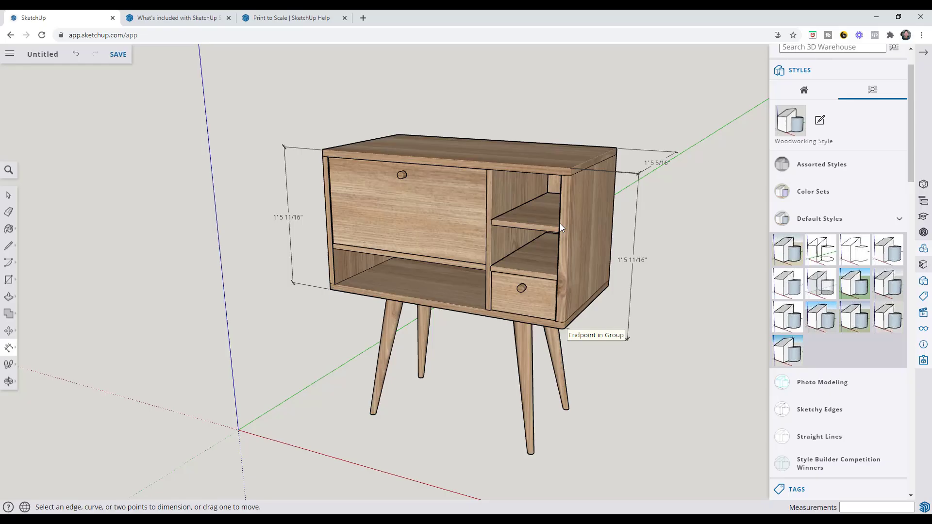
# Step: Preview the dimensioned cabinet for printing, with all dimensions fitted on the page, and return to the model
pyautogui.click(9, 54)
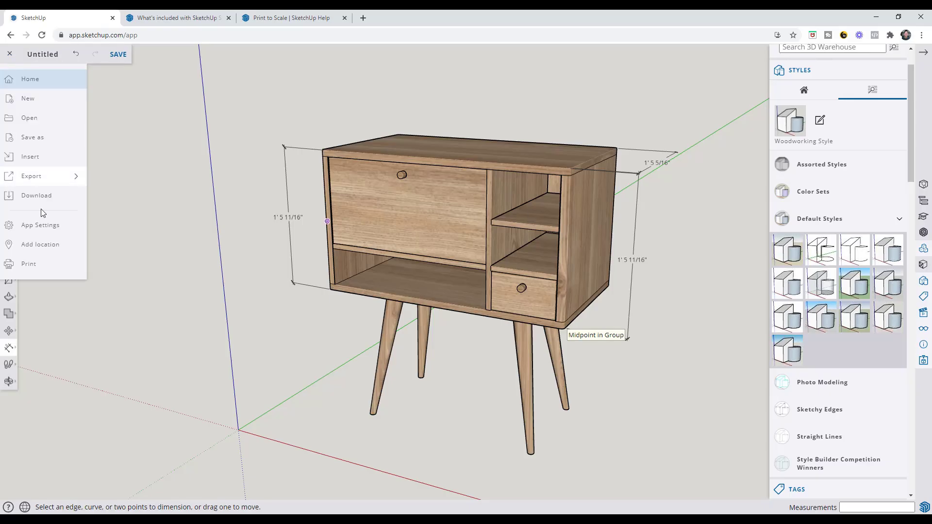
pyautogui.click(36, 266)
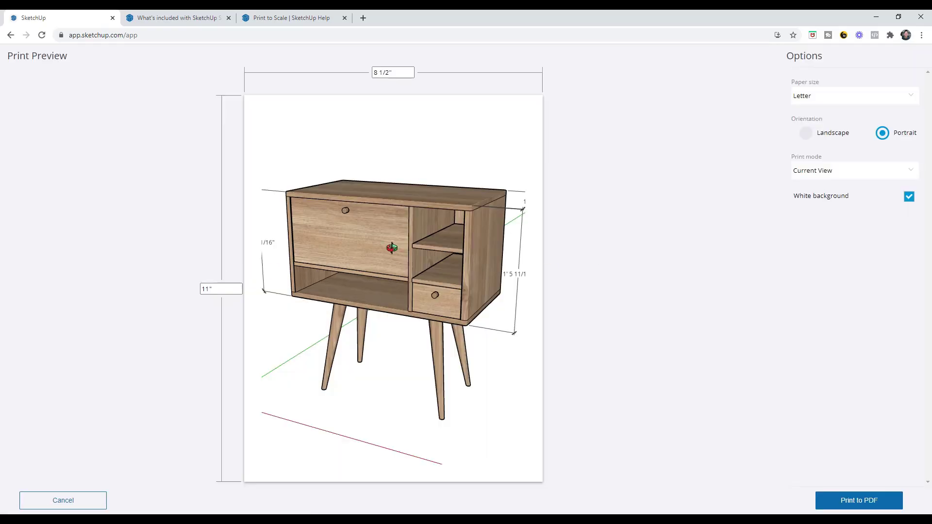
pyautogui.scroll(-2, 395, 248)
pyautogui.scroll(-1, 480, 247)
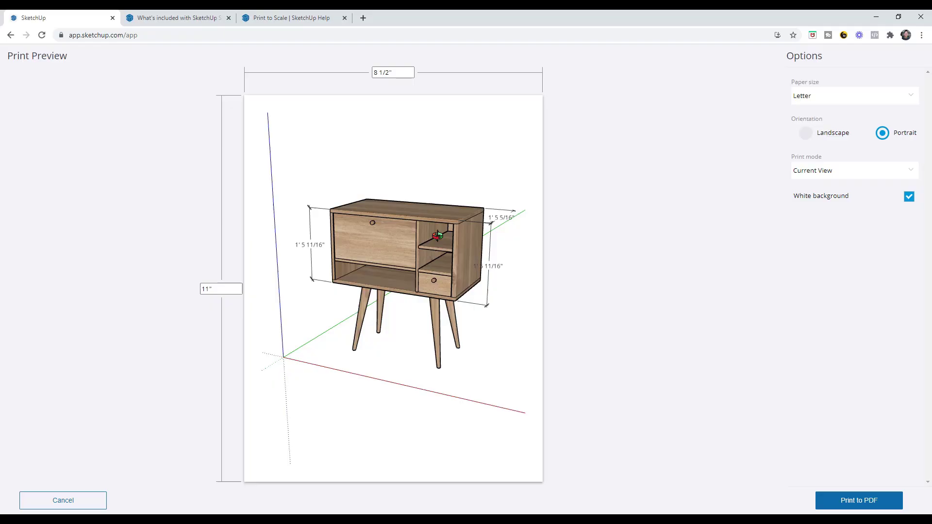
pyautogui.click(78, 502)
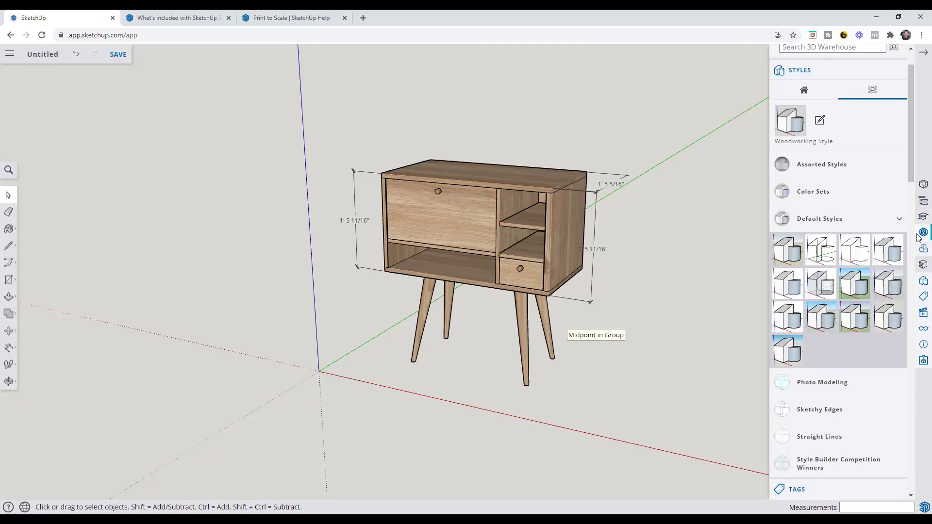
# Step: Open the scene settings and switch the camera to parallel projection
pyautogui.click(924, 314)
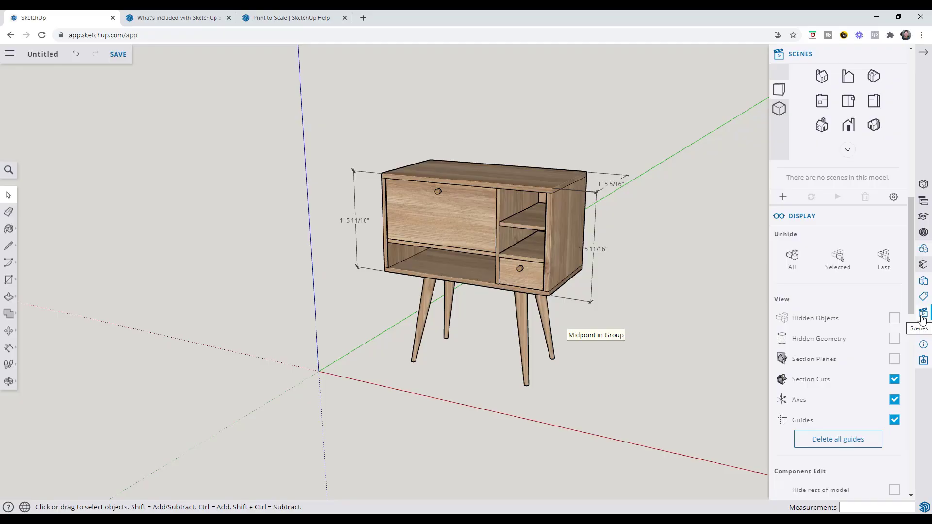
pyautogui.scroll(1, 826, 229)
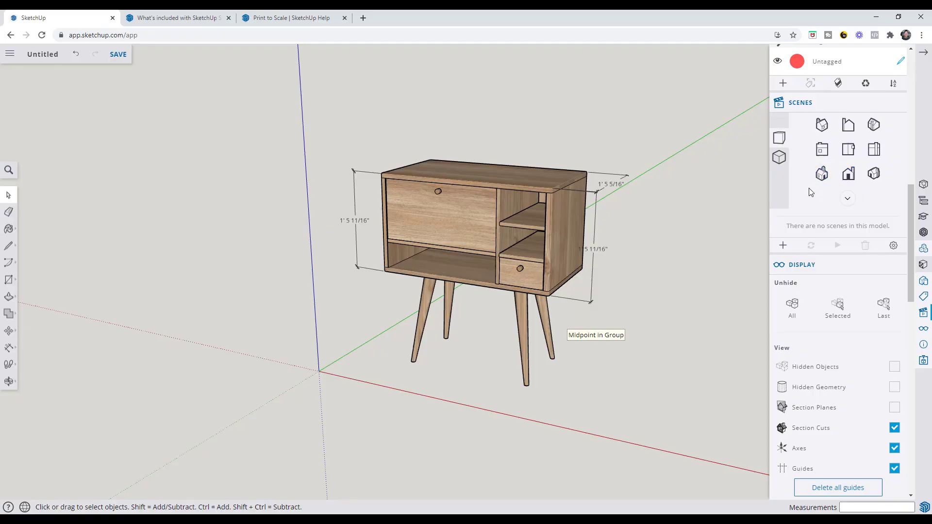
pyautogui.click(779, 158)
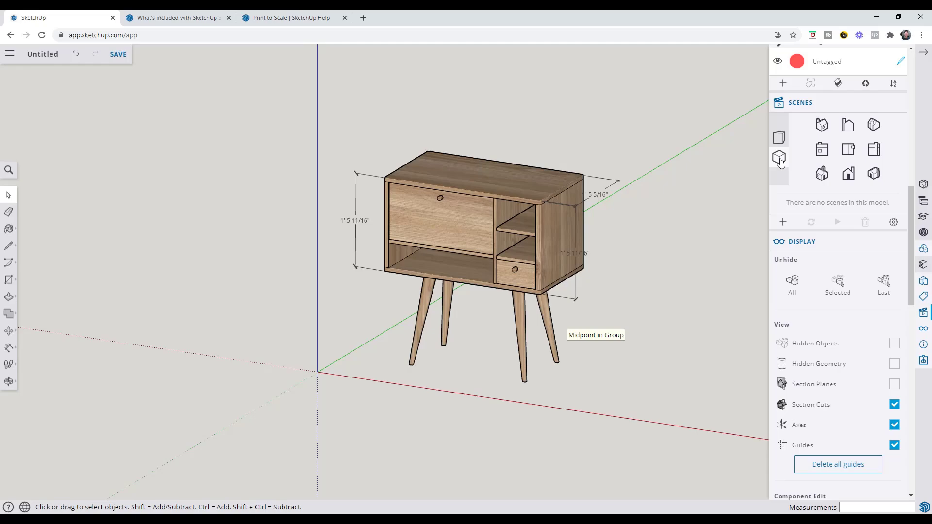
# Step: Set the standard front view, frame the cabinet with its dimensions and save it as a new scene
pyautogui.click(848, 173)
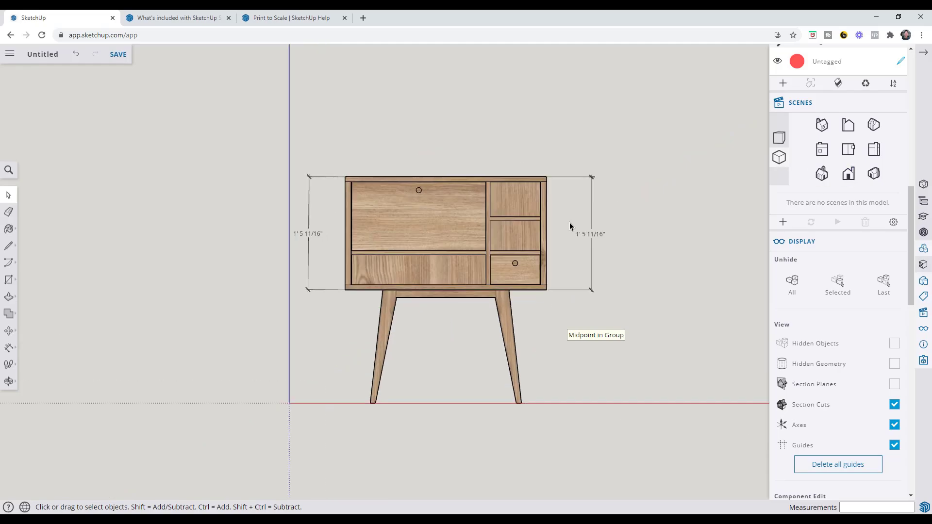
pyautogui.scroll(2, 571, 226)
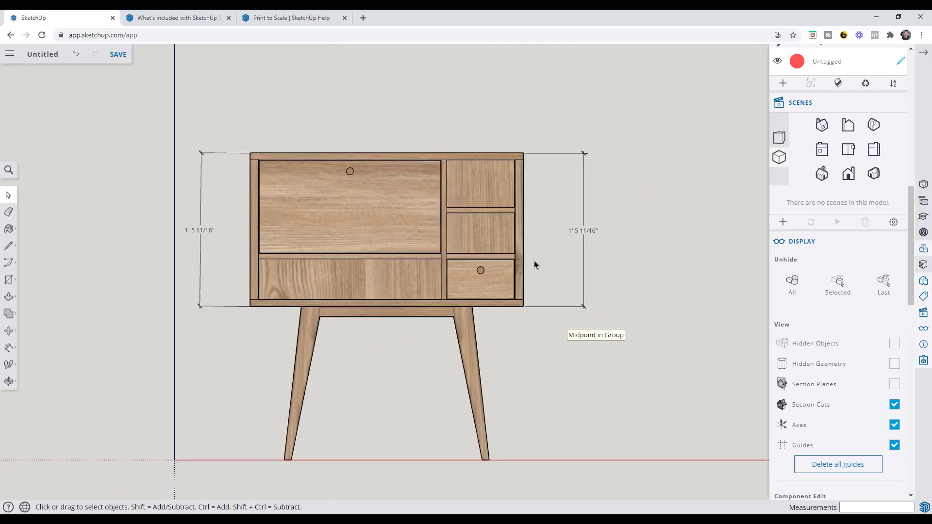
pyautogui.scroll(-1, 439, 226)
pyautogui.scroll(1, 525, 220)
pyautogui.scroll(-2, 344, 193)
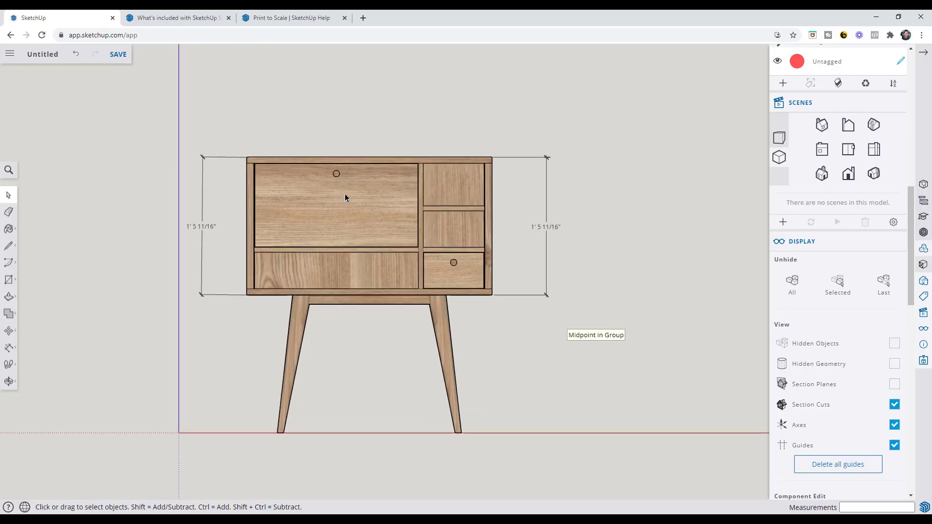
pyautogui.scroll(1, 380, 306)
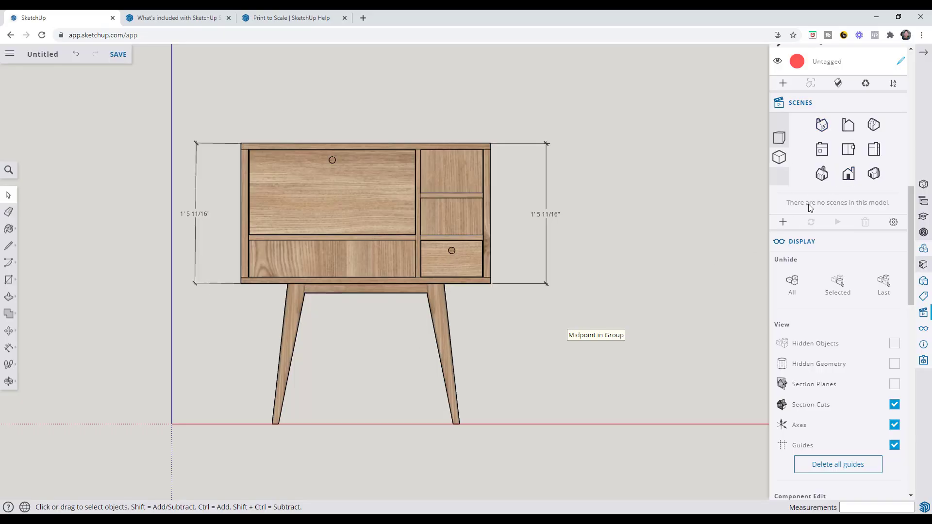
pyautogui.click(783, 223)
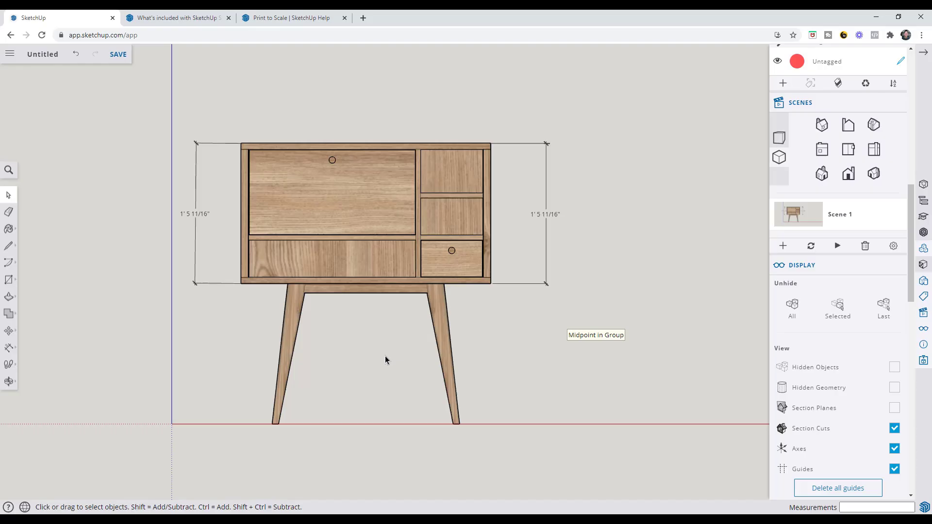
# Step: Set the standard right side view of the cabinet and save it as a second scene
pyautogui.click(874, 150)
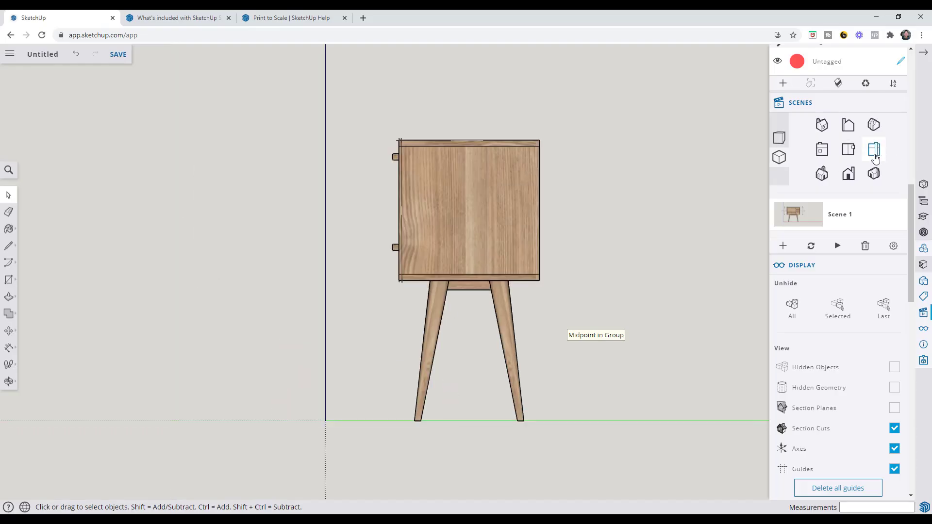
pyautogui.click(783, 246)
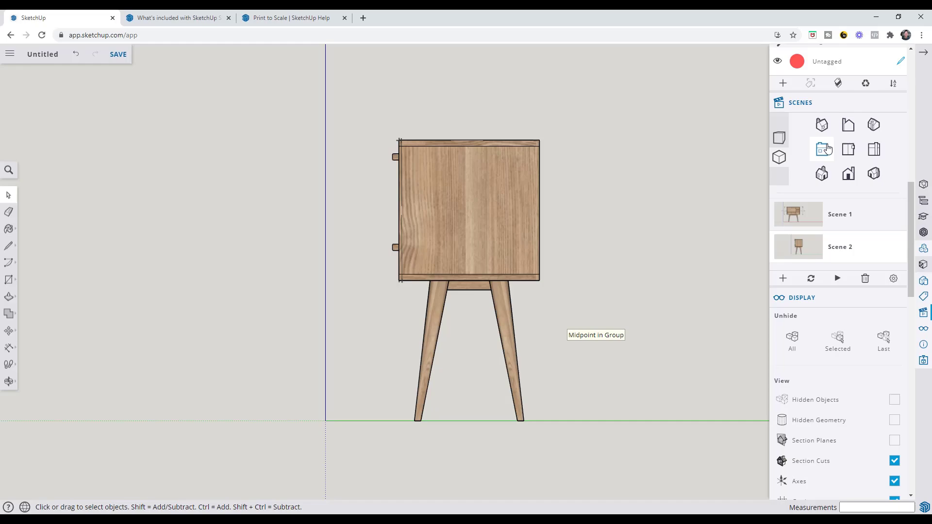
# Step: Set the standard back view of the cabinet and save it as a third scene
pyautogui.click(842, 127)
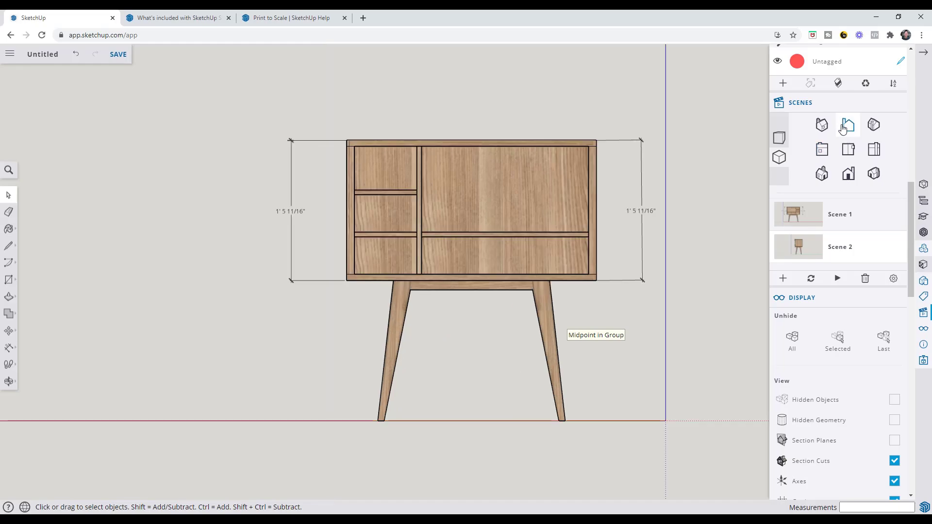
pyautogui.click(783, 278)
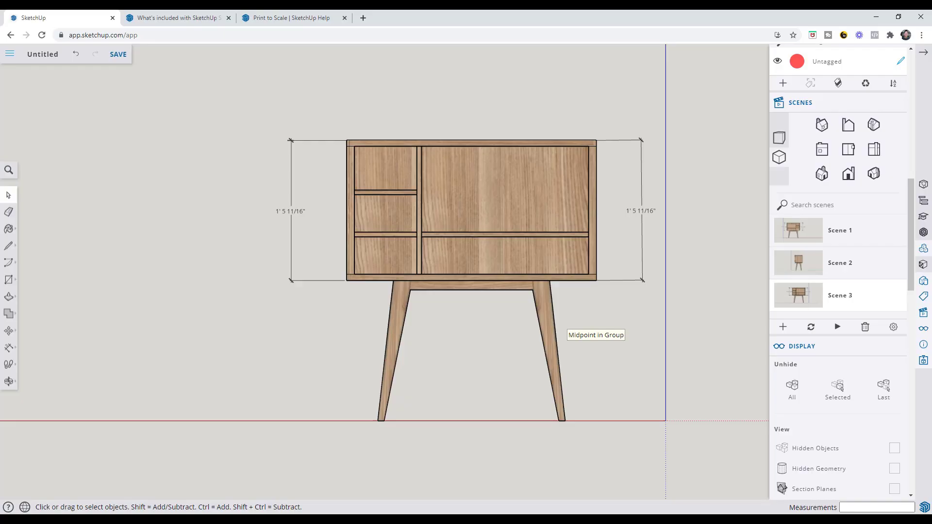
# Step: Open the print preview of the cabinet and set the print mode to Scenes
pyautogui.click(9, 54)
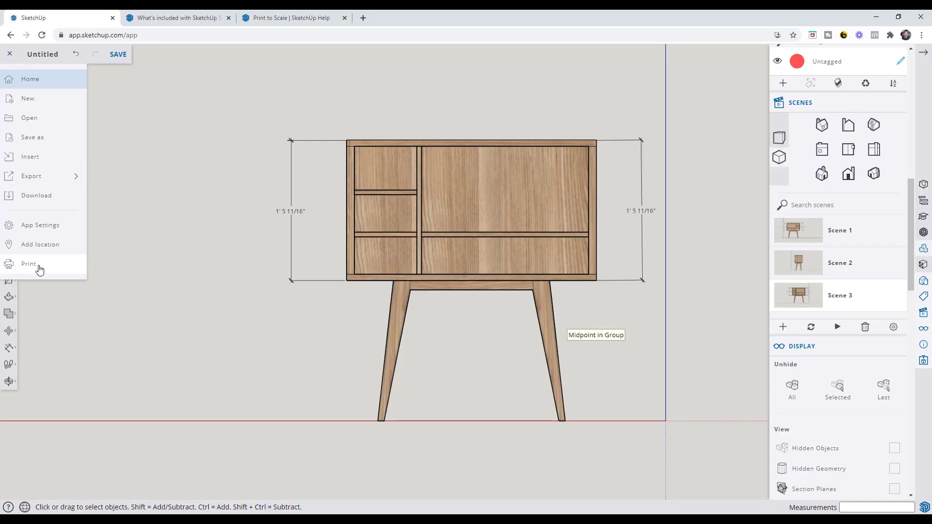
pyautogui.click(39, 269)
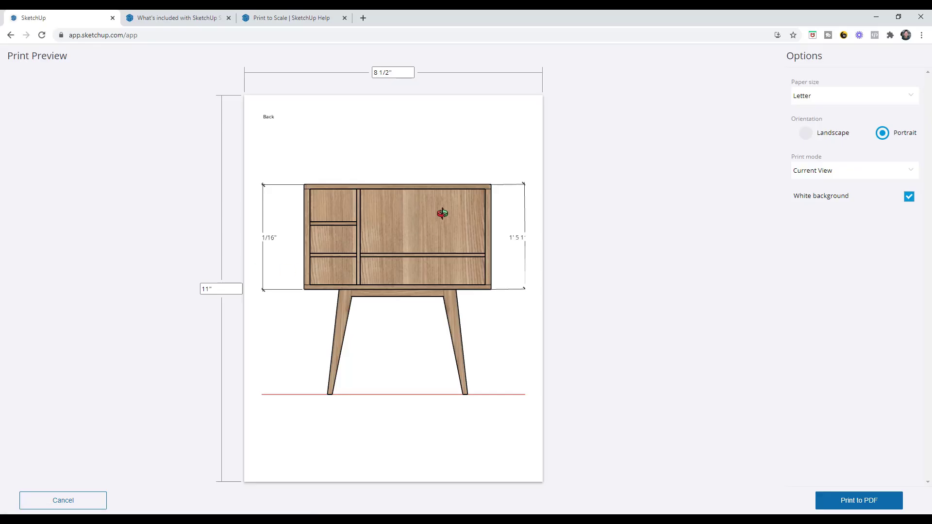
pyautogui.click(810, 170)
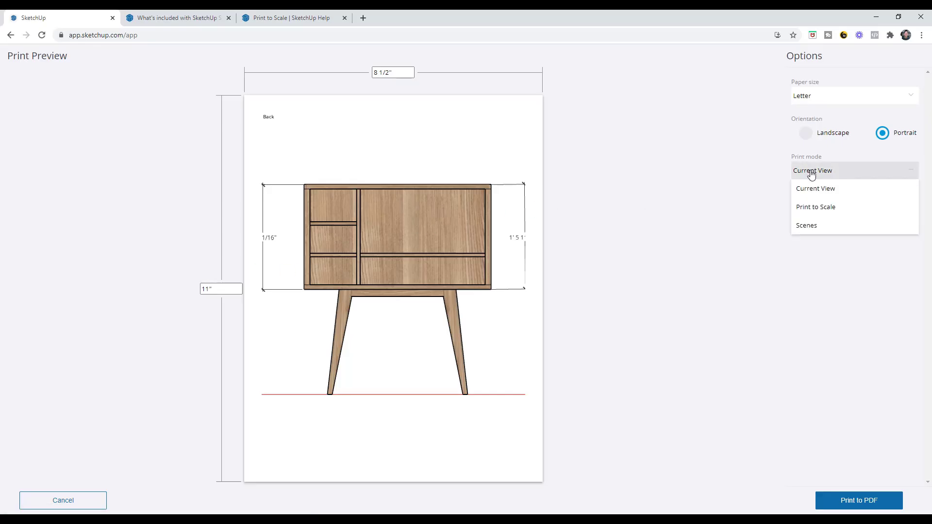
pyautogui.click(809, 226)
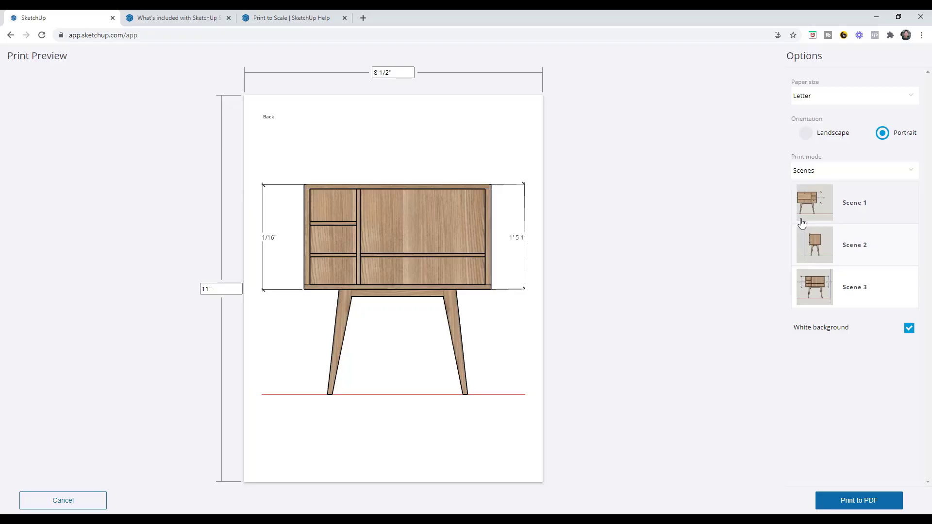
# Step: Preview Scene 1, Scene 2 and Scene 3 on the print page to compare how each is framed
pyautogui.click(810, 205)
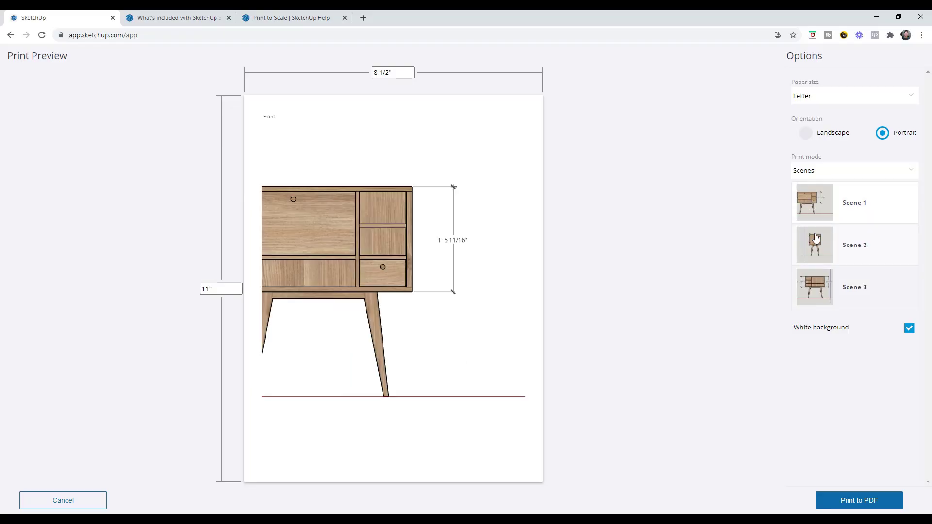
pyautogui.click(816, 238)
pyautogui.click(811, 290)
# Step: Try reframing Scene 1 in the print preview so the whole cabinet and both height dimensions fit the page
pyautogui.click(816, 205)
pyautogui.keyDown('shift'); pyautogui.moveTo(337, 259); pyautogui.dragTo(395, 270); pyautogui.keyUp('shift')
pyautogui.scroll(-1, 427, 275)
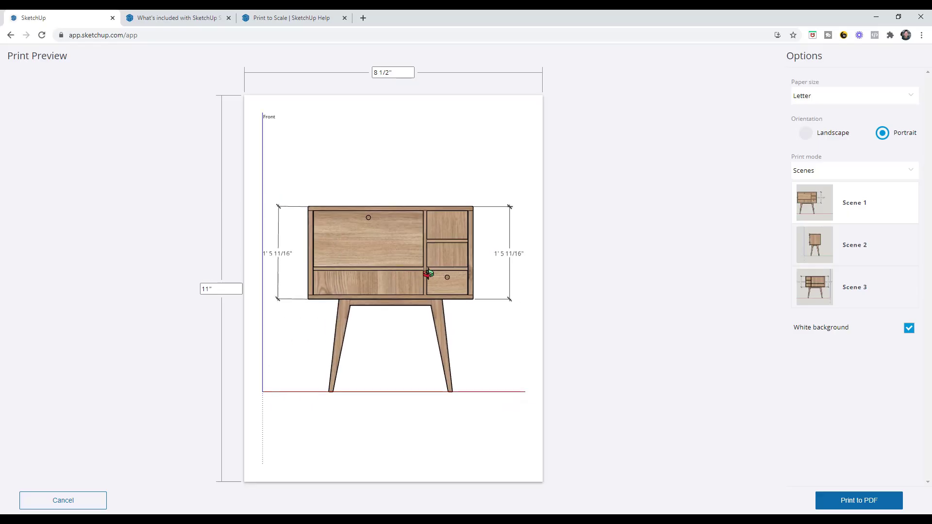
pyautogui.scroll(1, 462, 293)
pyautogui.scroll(-1, 462, 294)
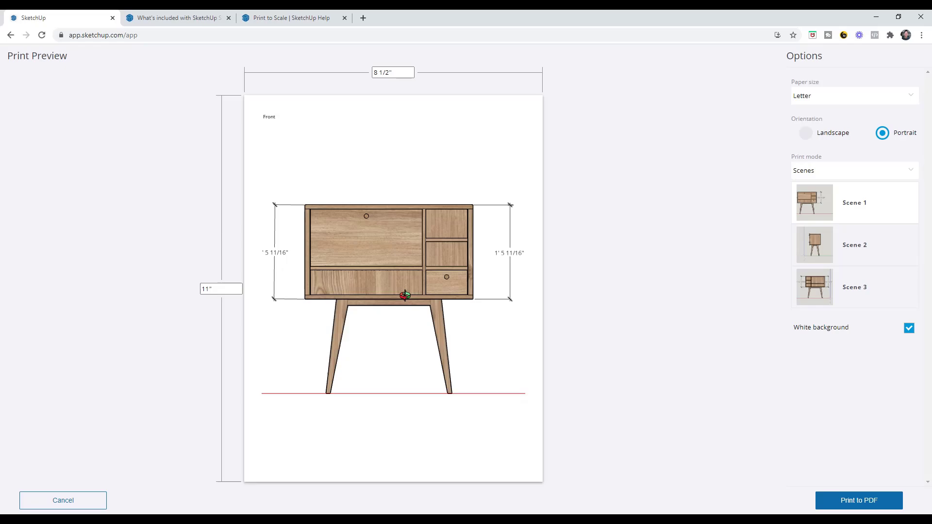
pyautogui.scroll(-1, 375, 297)
pyautogui.keyDown('shift'); pyautogui.moveTo(377, 291); pyautogui.dragTo(388, 275); pyautogui.keyUp('shift')
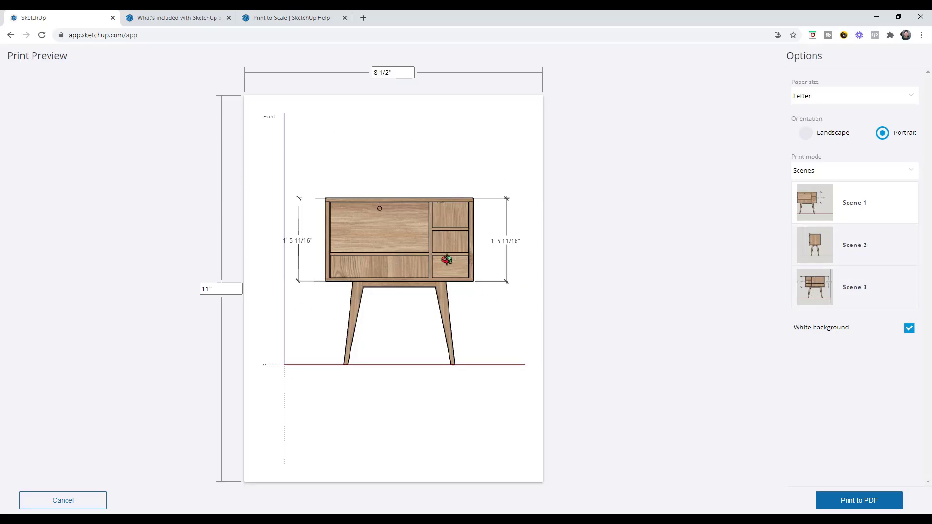
# Step: Reload Scene 1, fit the cabinet and its dimensions on the page, and export it to PDF without saving the browser print copy
pyautogui.click(816, 248)
pyautogui.click(807, 203)
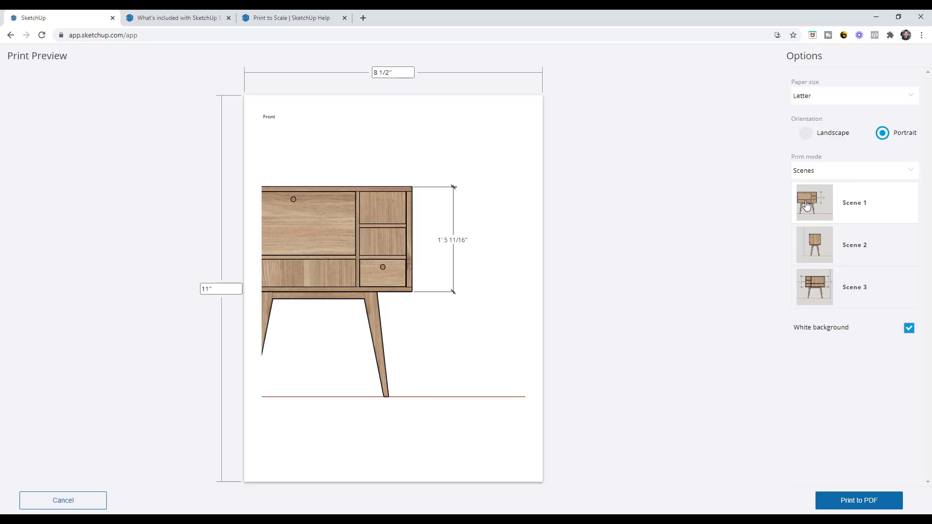
pyautogui.scroll(-4, 356, 244)
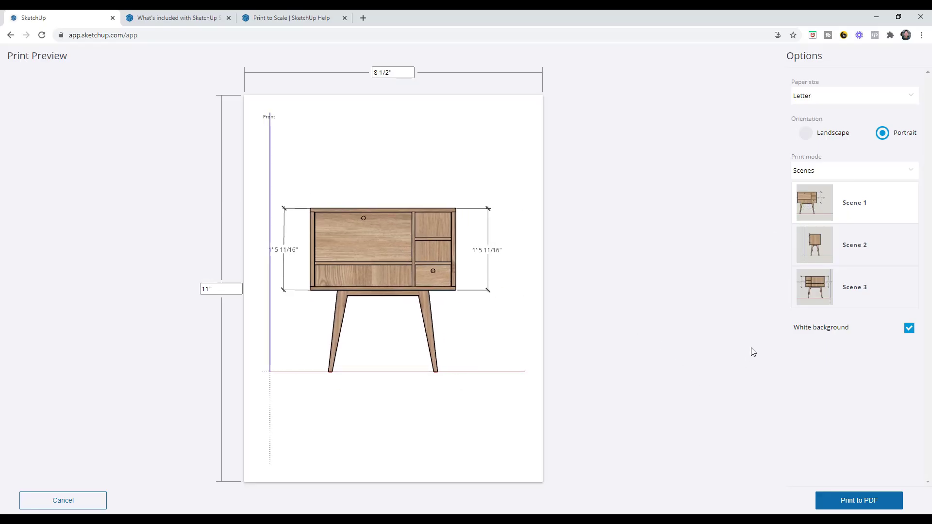
pyautogui.click(852, 502)
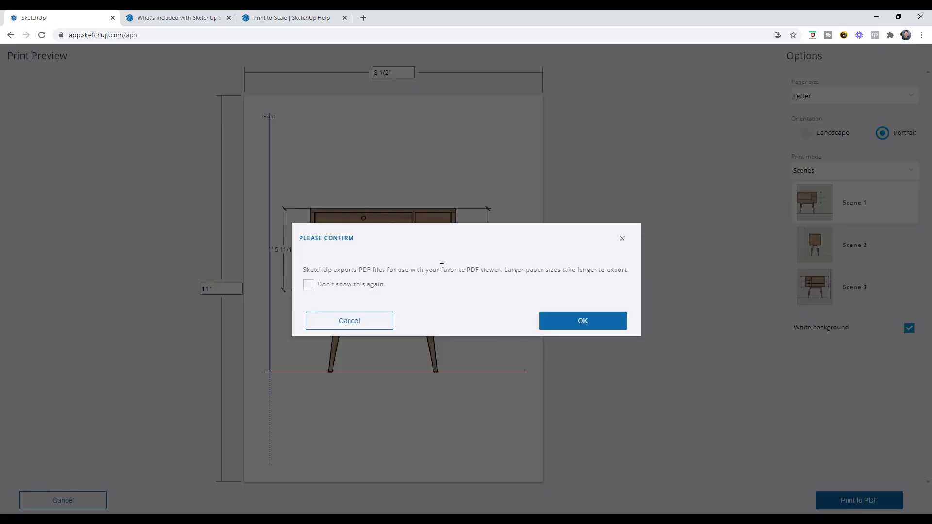
pyautogui.click(583, 321)
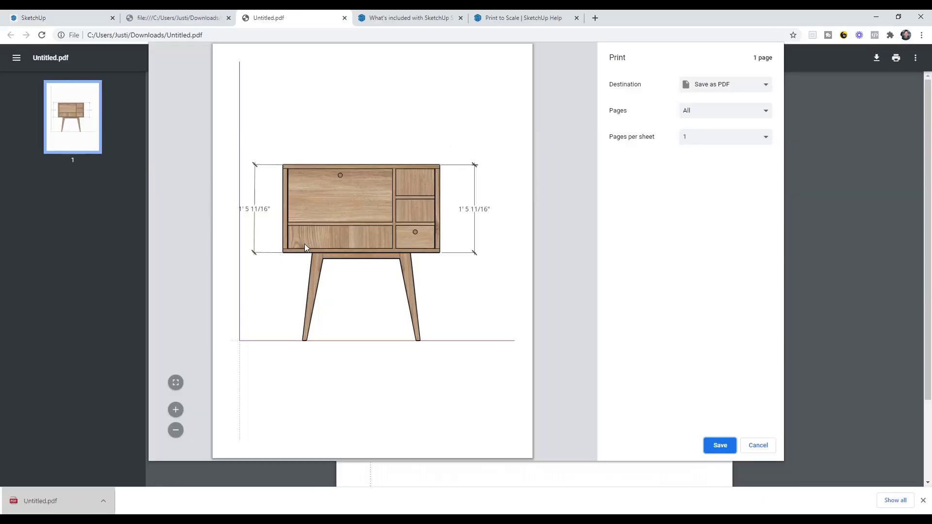
pyautogui.click(753, 445)
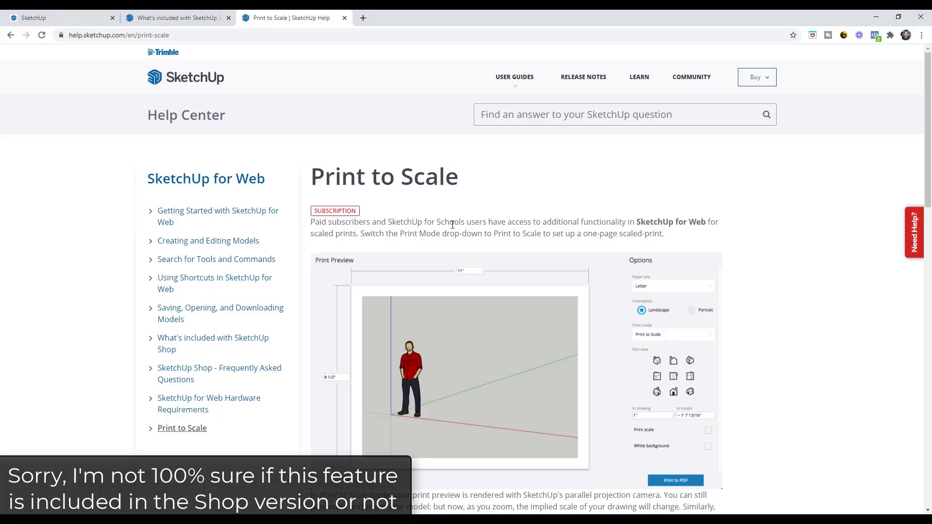
# Step: Read the Print to Scale help article for subscription requirements, print mode options and how drawing scale is chosen
pyautogui.scroll(-8, 518, 264)
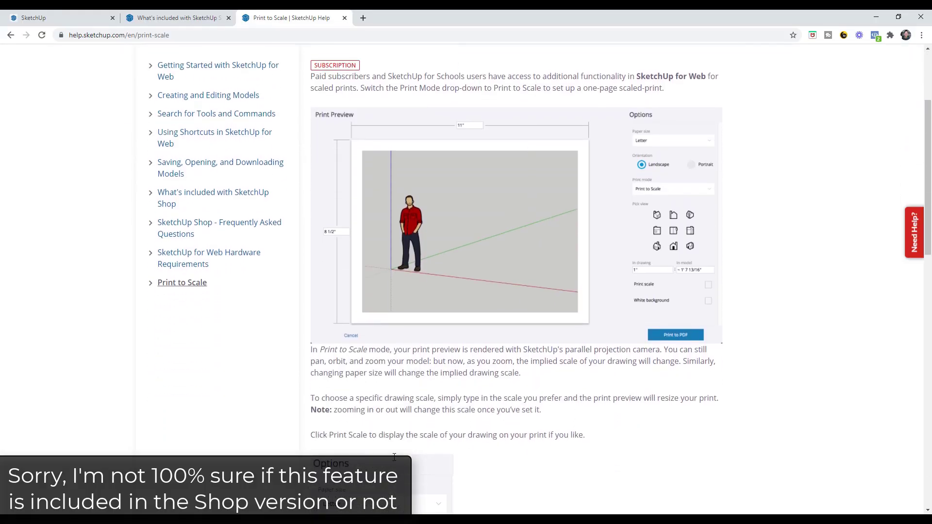
pyautogui.scroll(-5, 566, 331)
pyautogui.scroll(3, 611, 319)
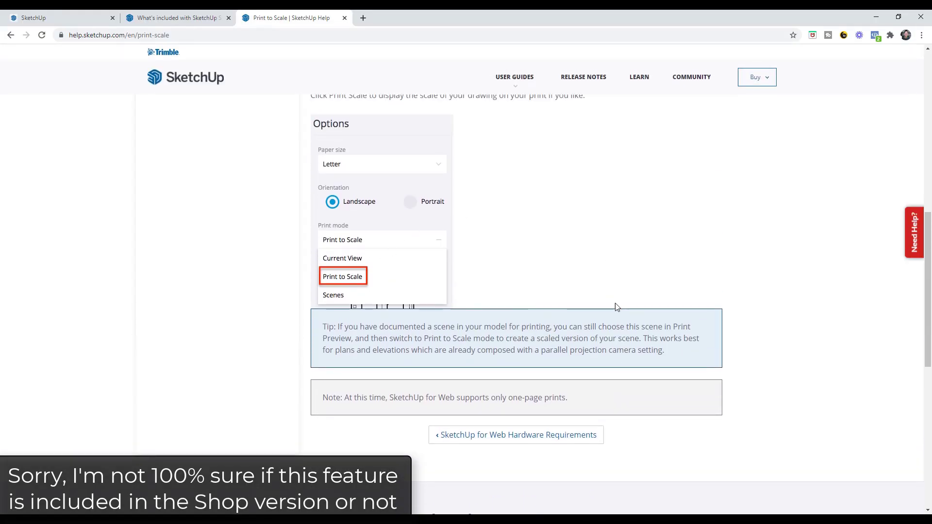
pyautogui.scroll(4, 616, 321)
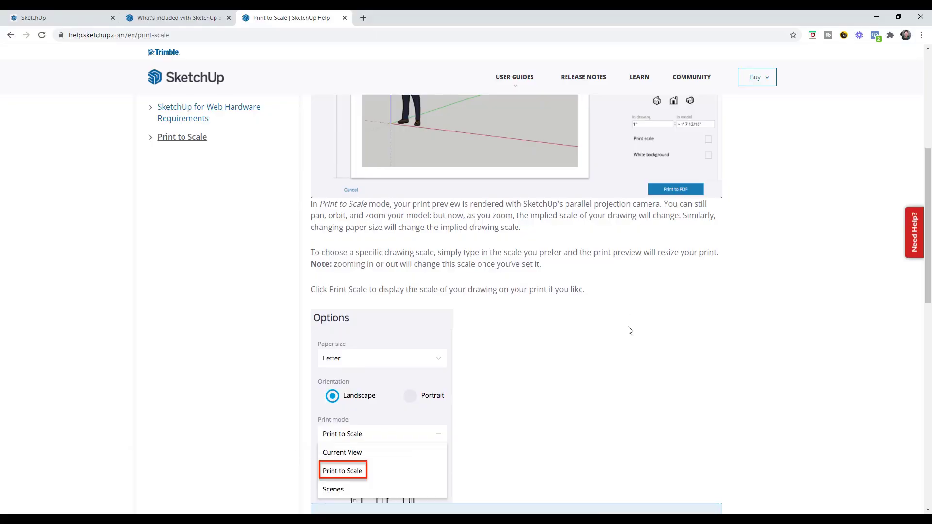
pyautogui.scroll(5, 629, 331)
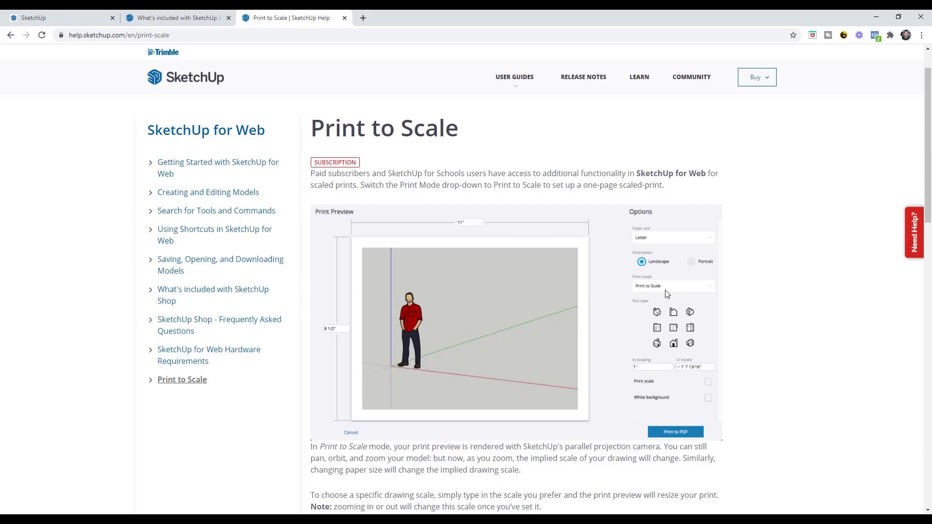
pyautogui.scroll(-2, 667, 293)
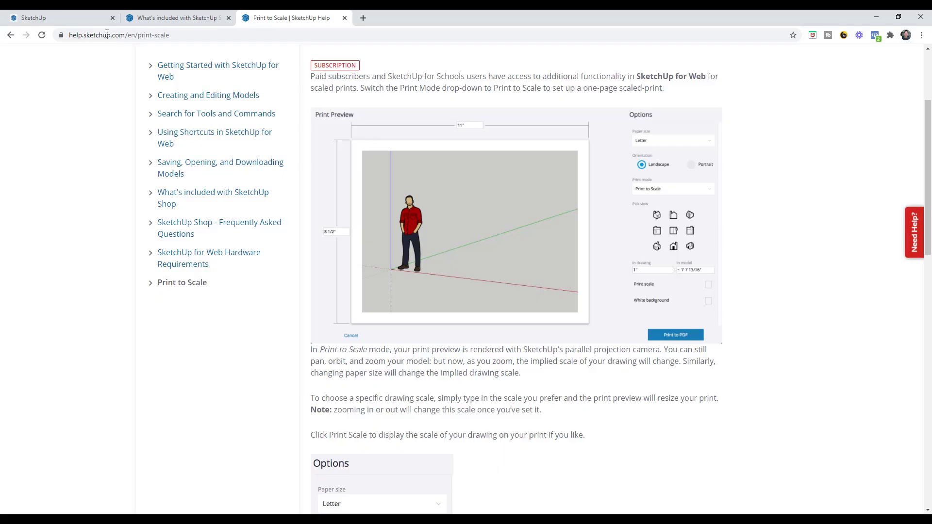
# Step: Return to the SketchUp model, open its print preview and set the print mode to Print to Scale
pyautogui.click(74, 18)
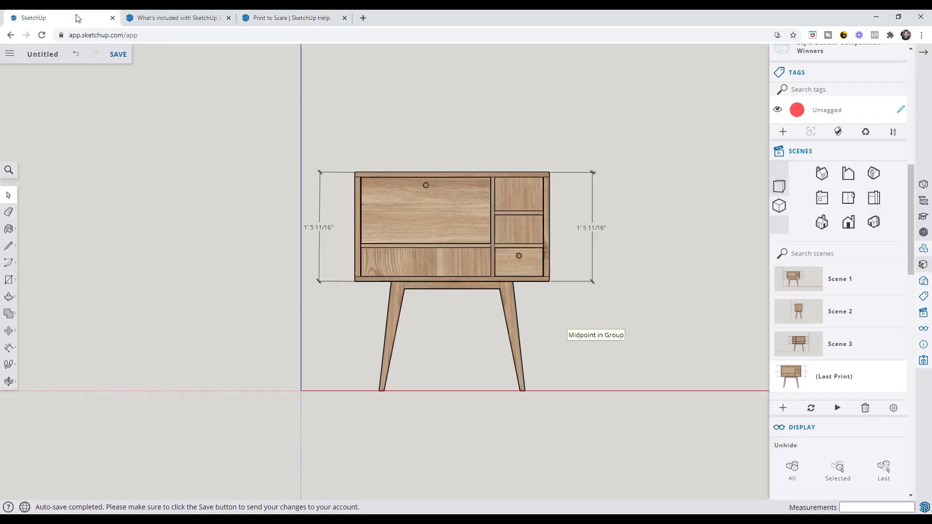
pyautogui.click(10, 54)
pyautogui.click(50, 265)
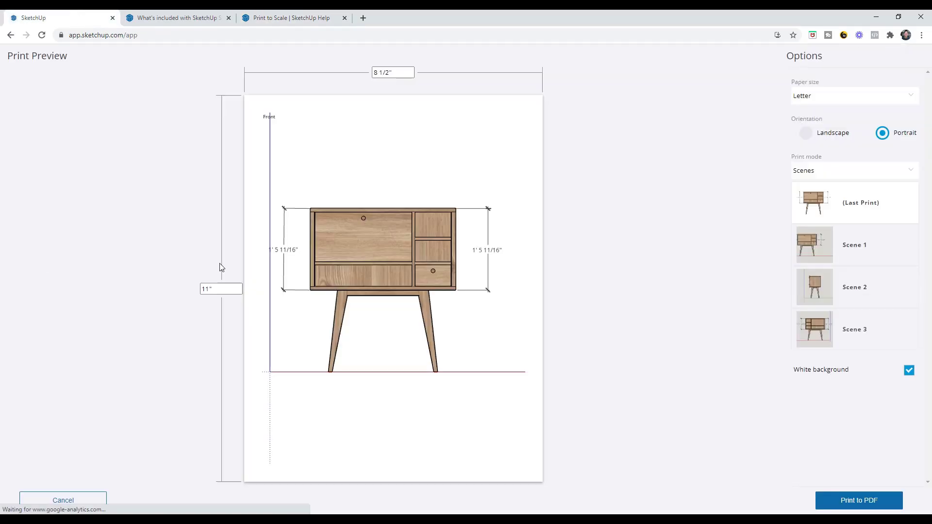
pyautogui.click(826, 172)
pyautogui.click(821, 208)
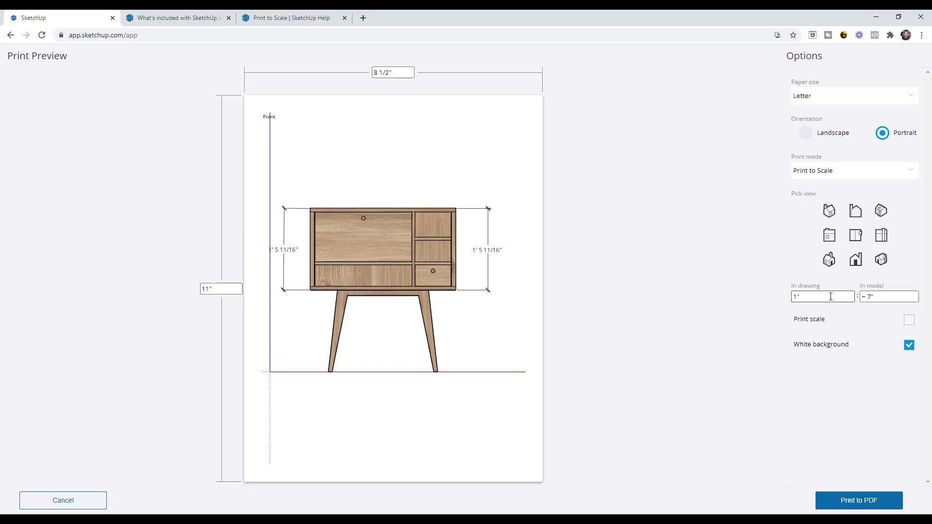
# Step: Set the print scale to 1" in drawing for 12" in model and restore the front view after orbiting
pyautogui.click(831, 296)
pyautogui.click(866, 298)
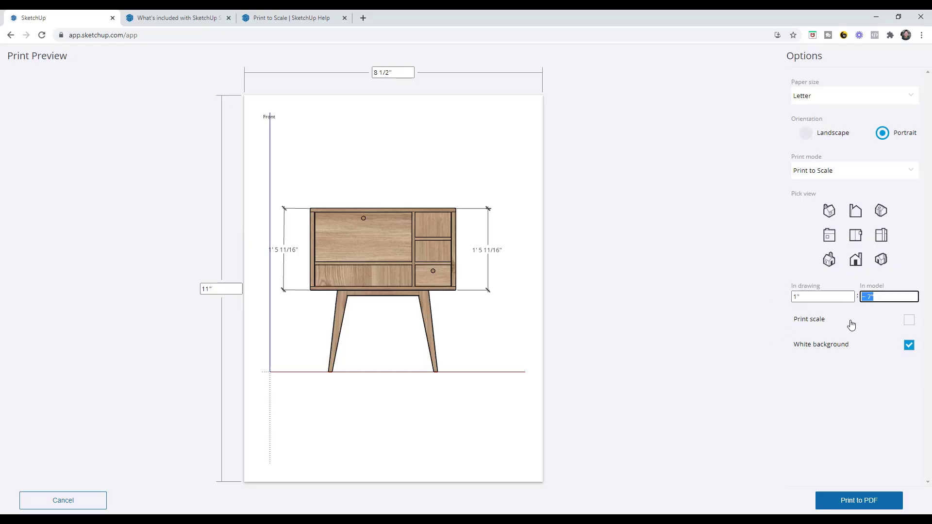
pyautogui.write('12')
pyautogui.press('Return')
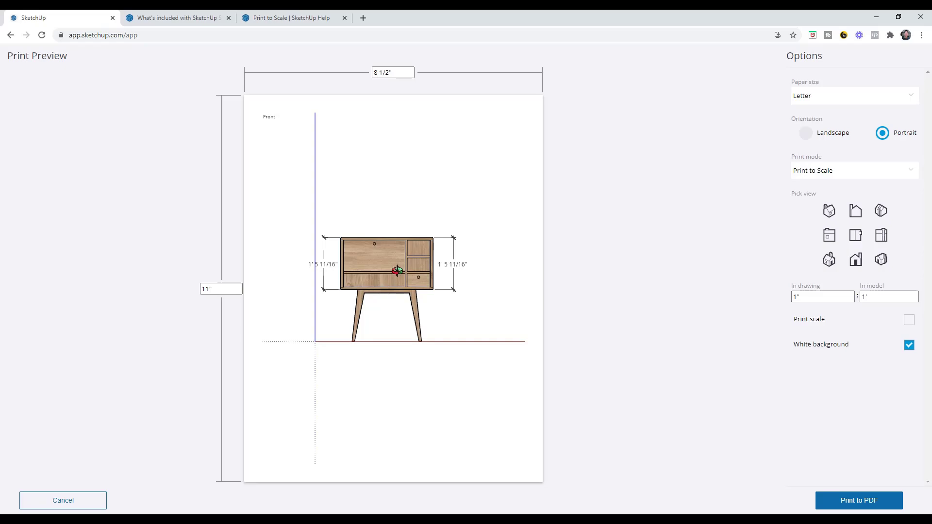
pyautogui.moveTo(398, 270); pyautogui.dragTo(443, 271)
pyautogui.click(855, 259)
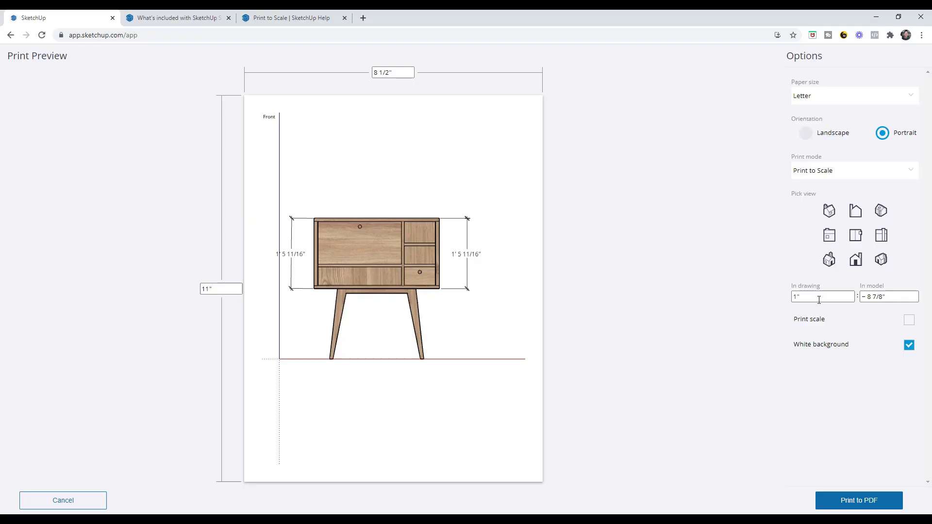
# Step: Examine how enlarging and shrinking the cabinet in the preview affects the print scale
pyautogui.scroll(-3, 363, 297)
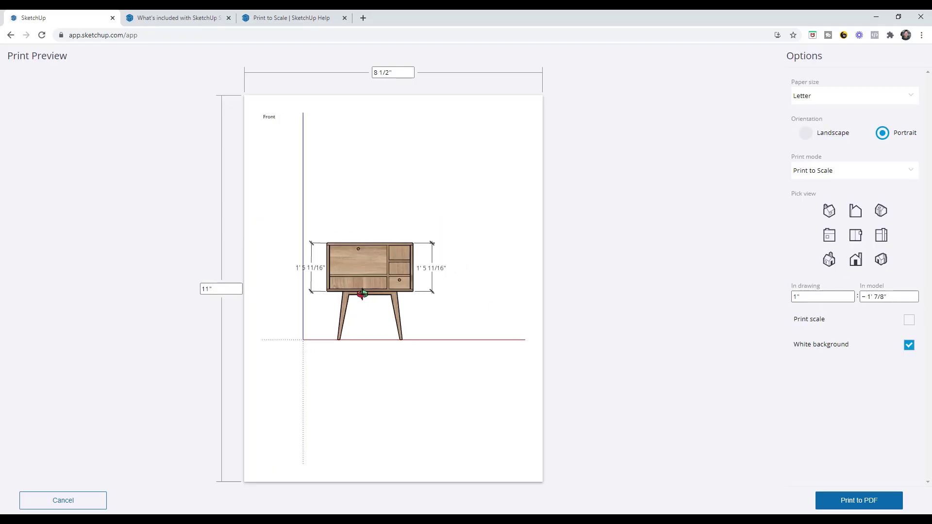
pyautogui.scroll(2, 363, 297)
pyautogui.scroll(-1, 363, 297)
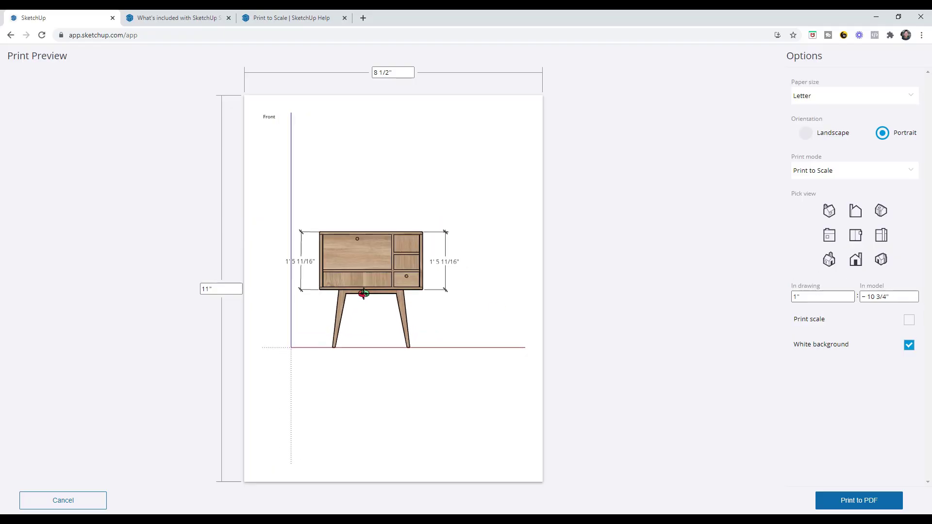
pyautogui.scroll(2, 336, 290)
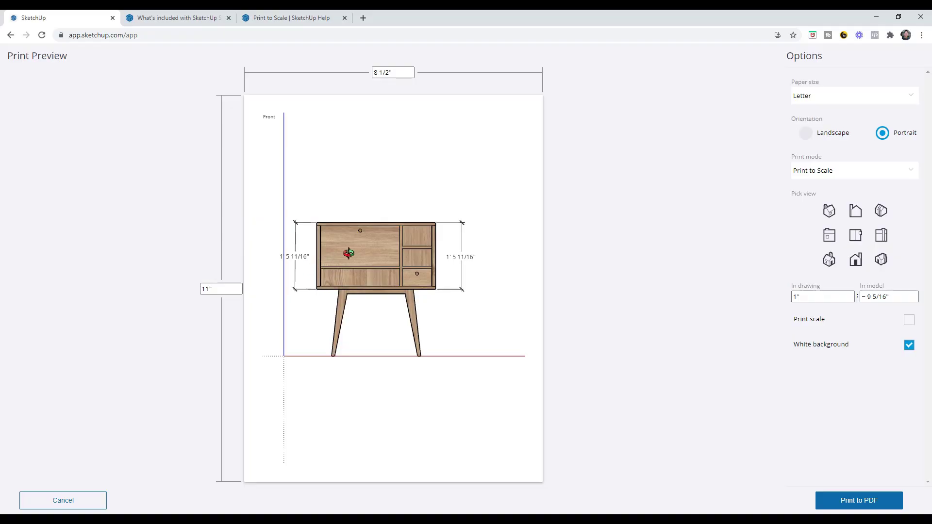
pyautogui.scroll(2, 423, 251)
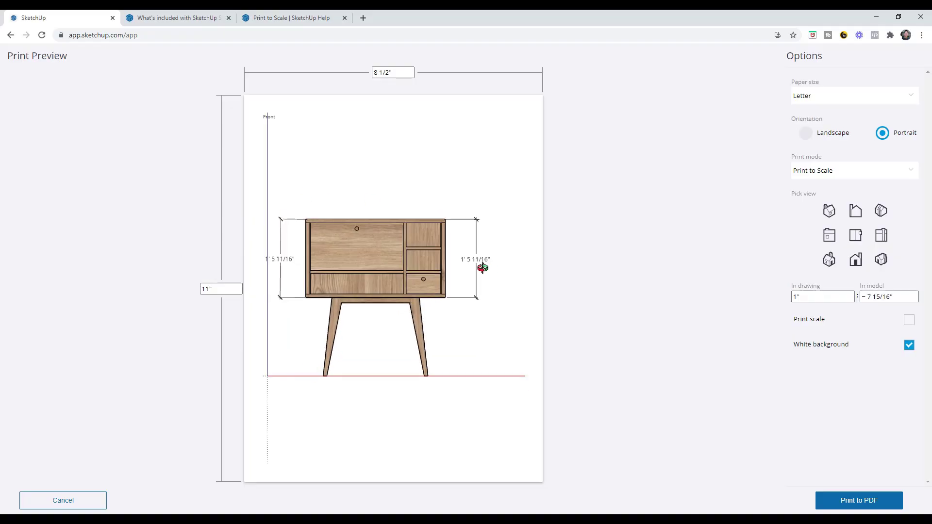
pyautogui.scroll(2, 368, 276)
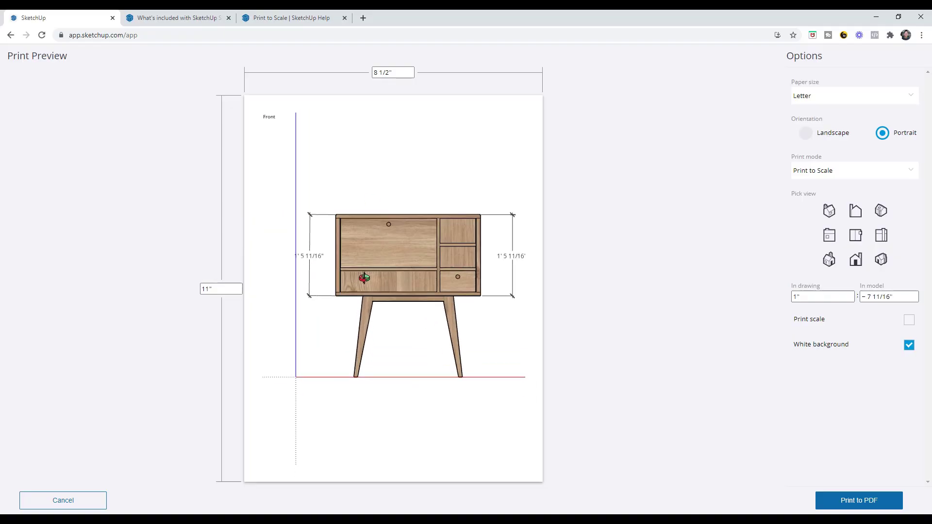
# Step: Set the print scale to 1" in drawing for 10" in model and reposition the cabinet on the page
pyautogui.click(890, 296)
pyautogui.write('10')
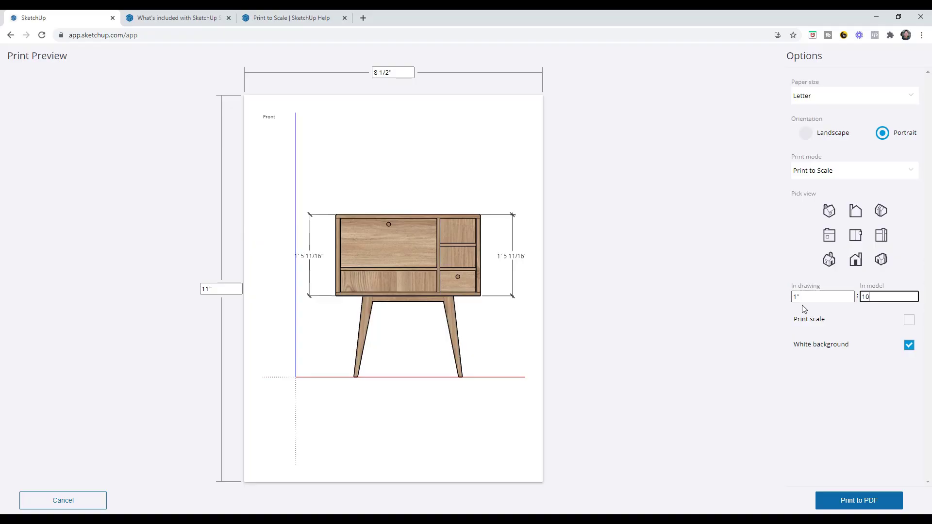
pyautogui.press('Return')
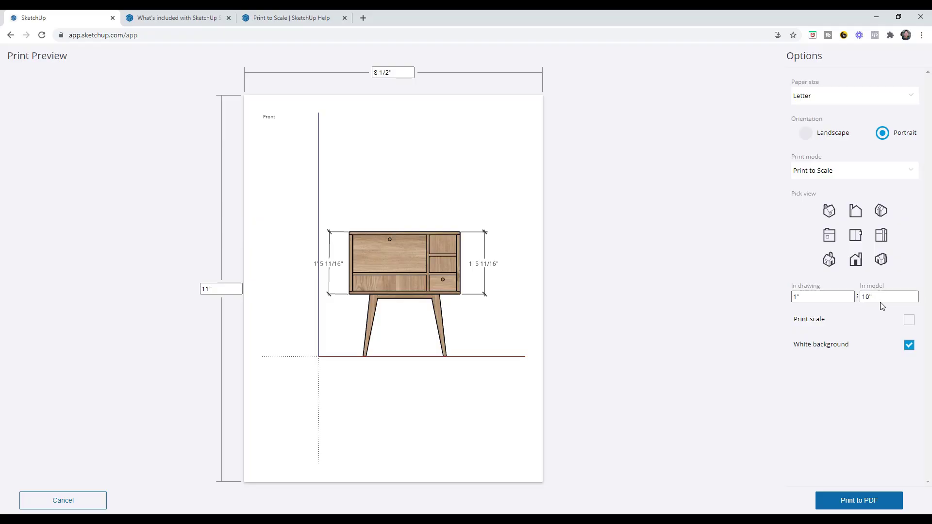
pyautogui.moveTo(460, 279)
pyautogui.keyDown('shift'); pyautogui.mouseDown(button='middle')
pyautogui.moveTo(394, 285)
pyautogui.moveTo(456, 270)
pyautogui.moveTo(437, 278)
pyautogui.moveTo(451, 276)
pyautogui.moveTo(451, 264)
pyautogui.moveTo(444, 278)
pyautogui.mouseUp(button='middle'); pyautogui.keyUp('shift')
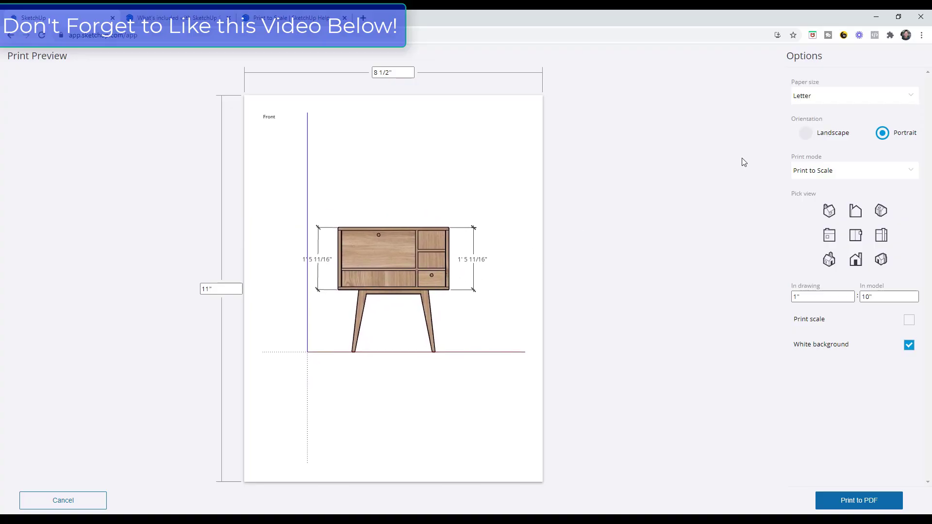
# Step: Change the page to landscape, enlarge the cabinet to fill the sheet and restore the standard front view
pyautogui.click(807, 134)
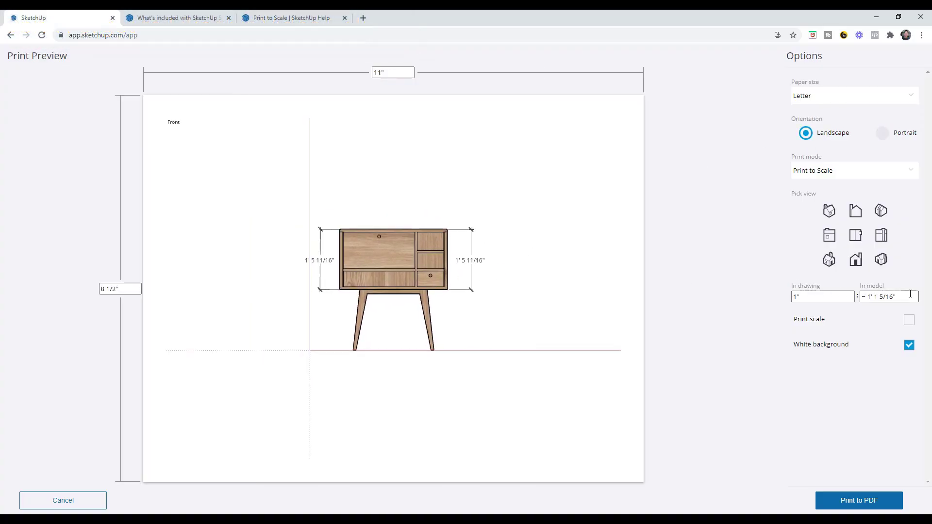
pyautogui.scroll(3, 443, 270)
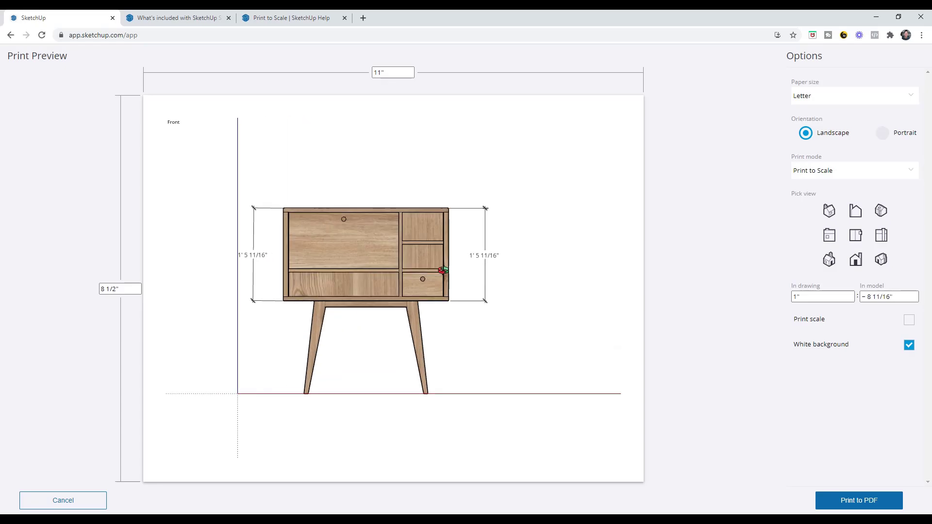
pyautogui.scroll(3, 440, 272)
pyautogui.moveTo(416, 275); pyautogui.dragTo(462, 272, button='middle')
pyautogui.click(857, 262)
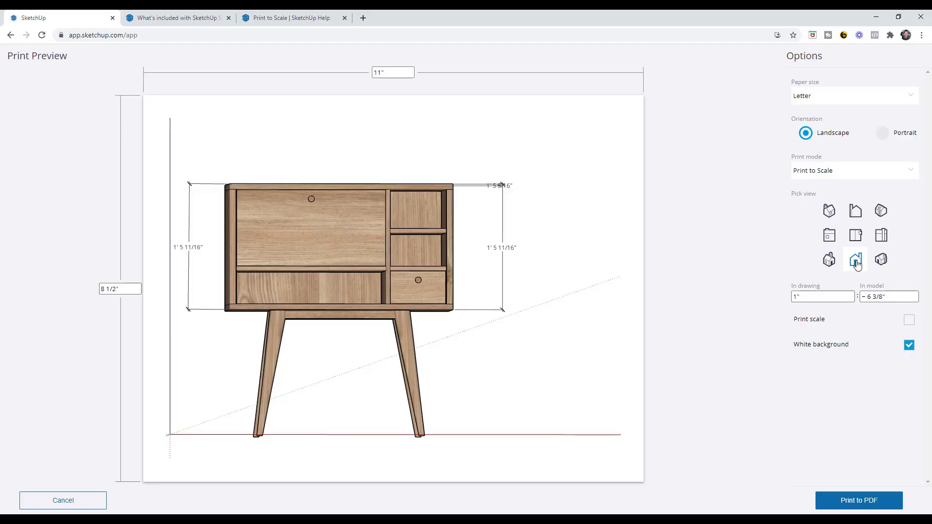
# Step: Set the print scale to 1" in drawing for 6" in model and show the scale on the print
pyautogui.click(881, 297)
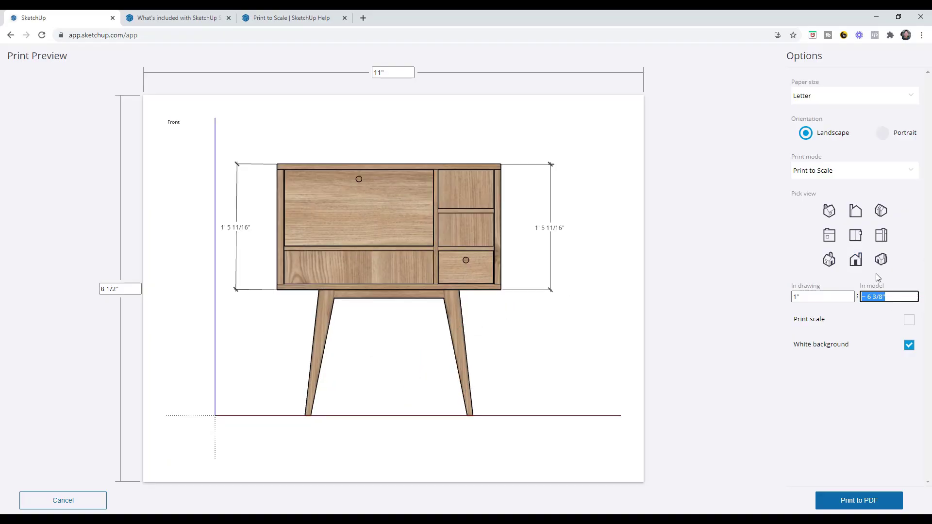
pyautogui.write('6')
pyautogui.press('Return')
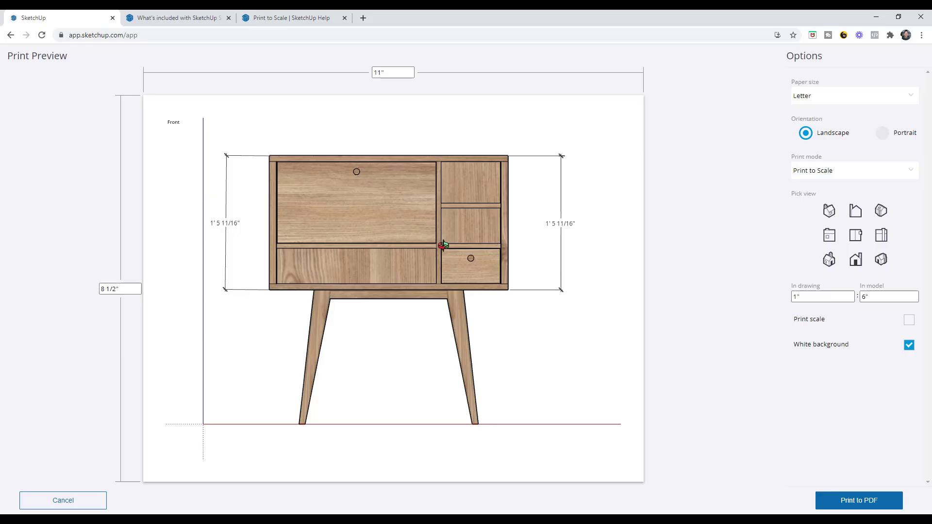
pyautogui.click(906, 323)
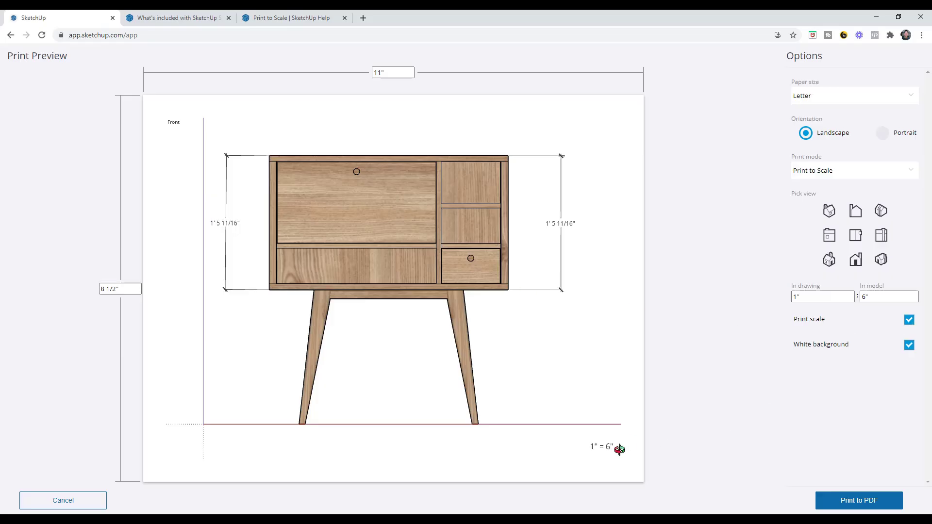